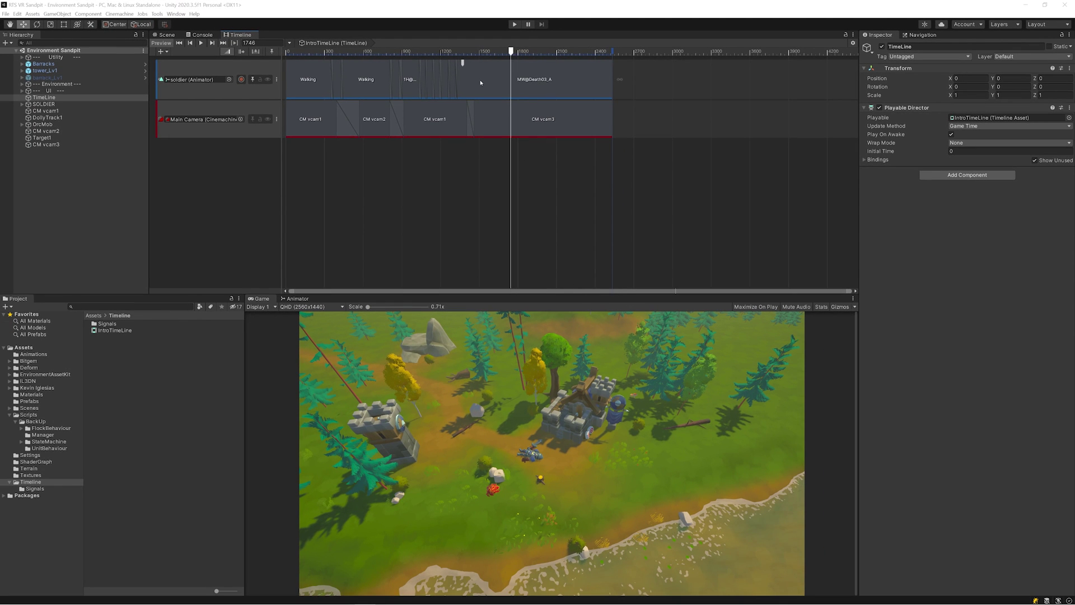
Scrub the intro timeline back to frame 0, then forward to frame 303 to preview it.
left_click_drag(507, 56, 283, 54)
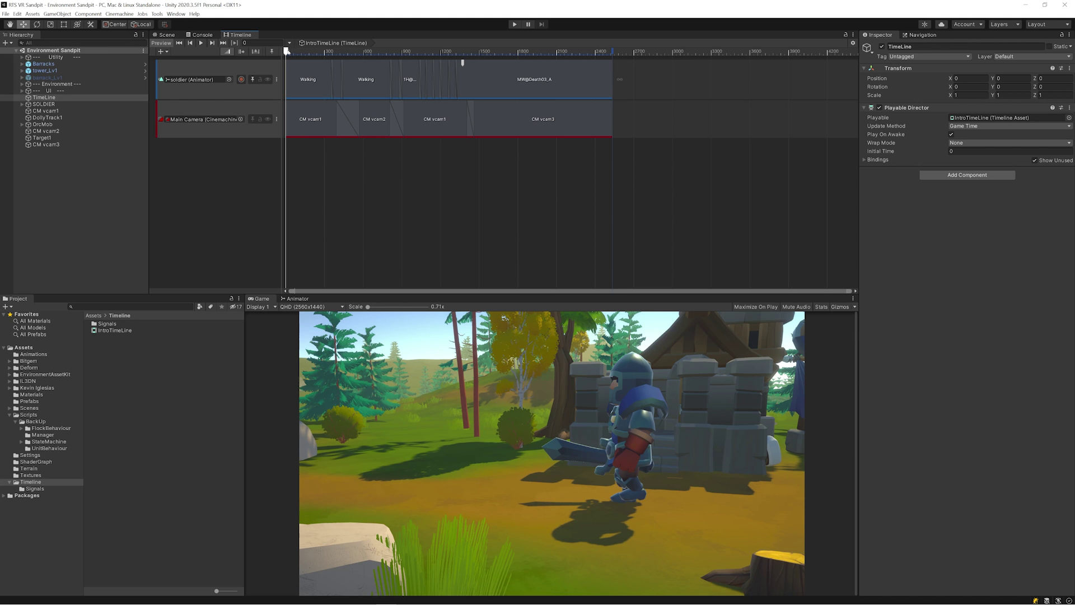
left_click_drag(287, 51, 506, 72)
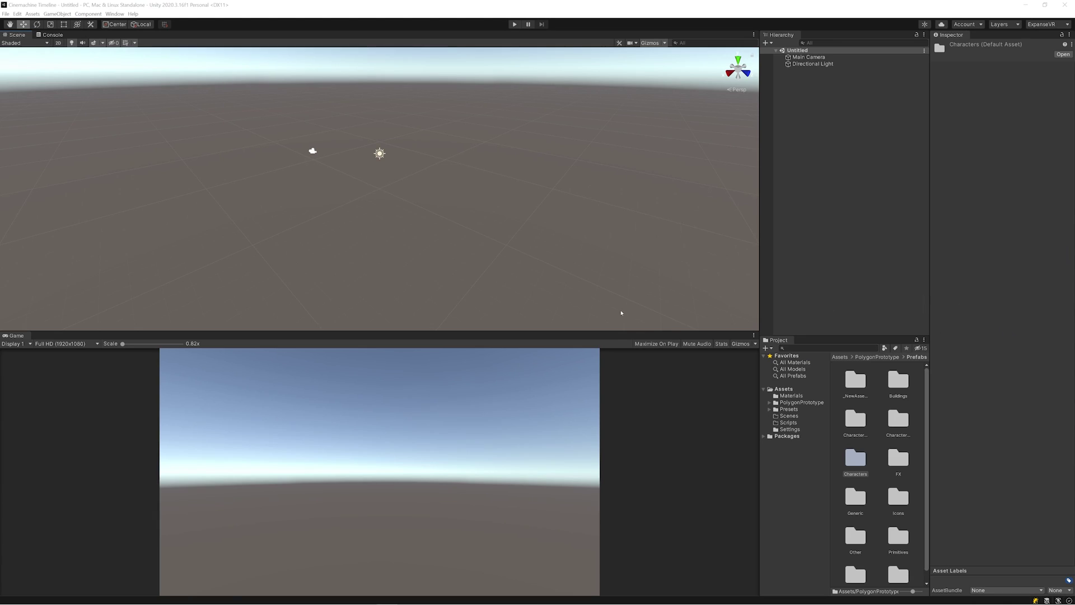
Search the Unity Registry in the Package Manager for Cinemachine and install version 2.6.10.
left_click(115, 14)
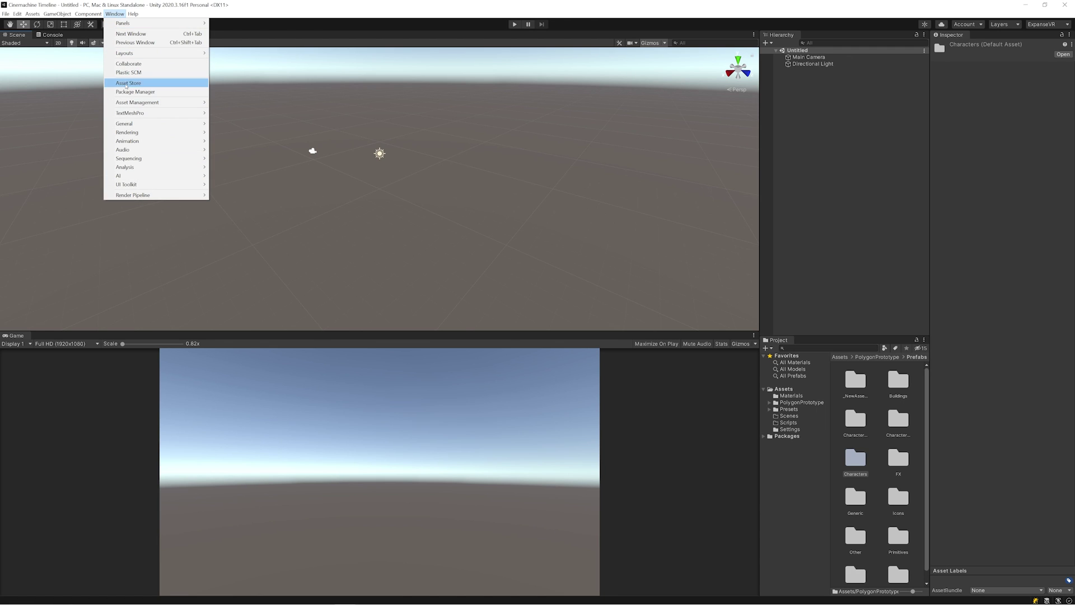
left_click(134, 91)
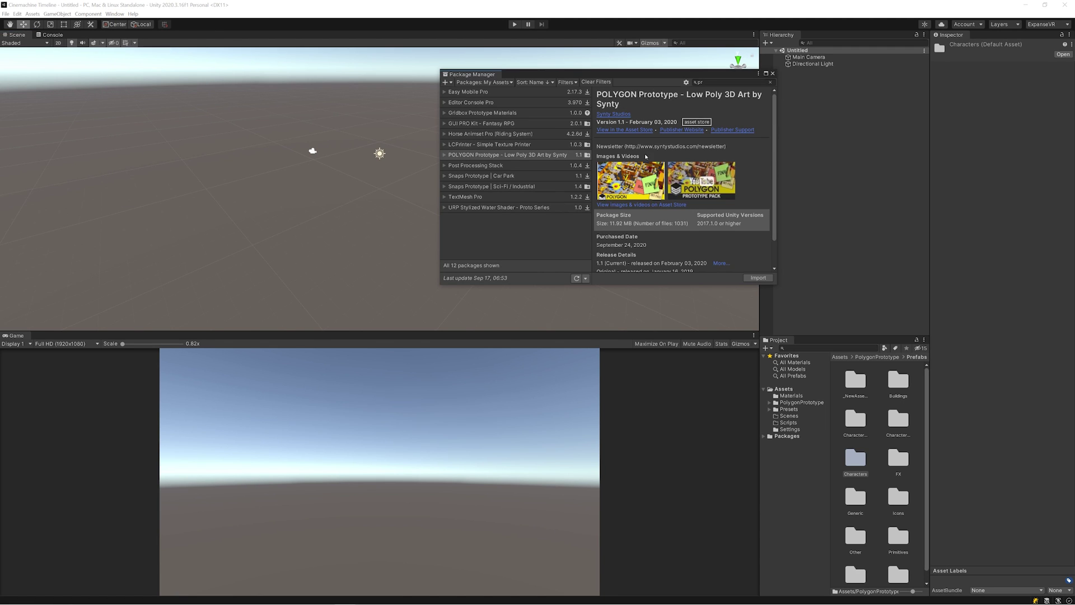
left_click(483, 82)
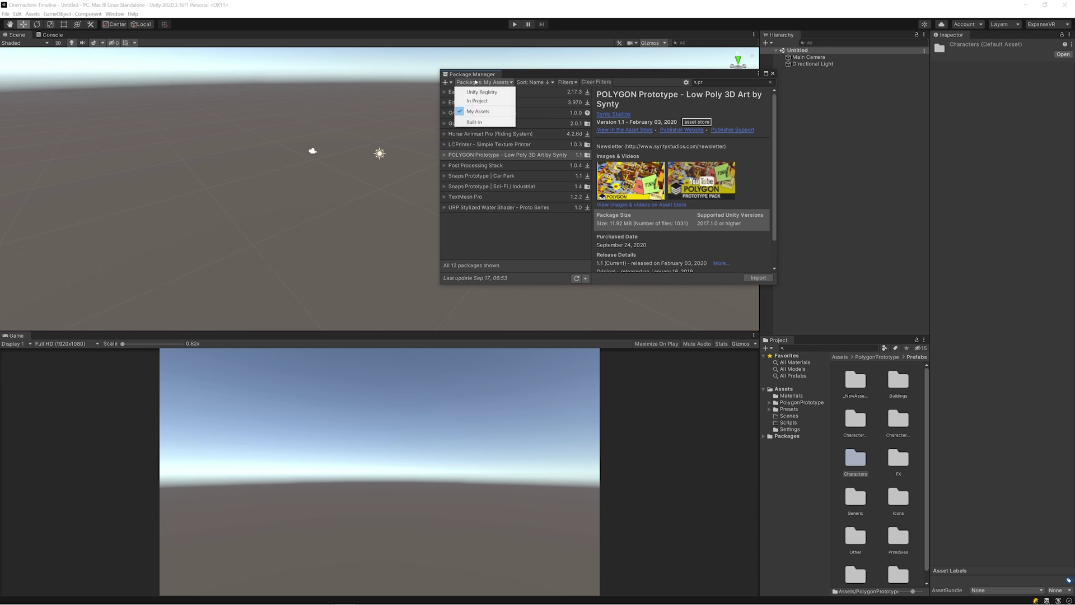
left_click(481, 92)
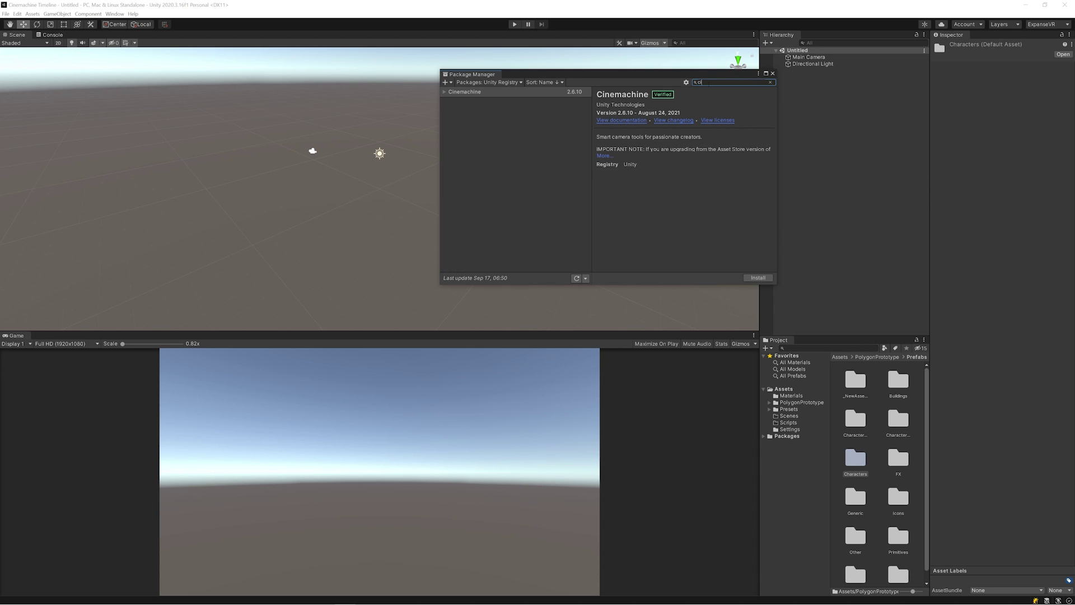
key("BackSpace")
type("nem")
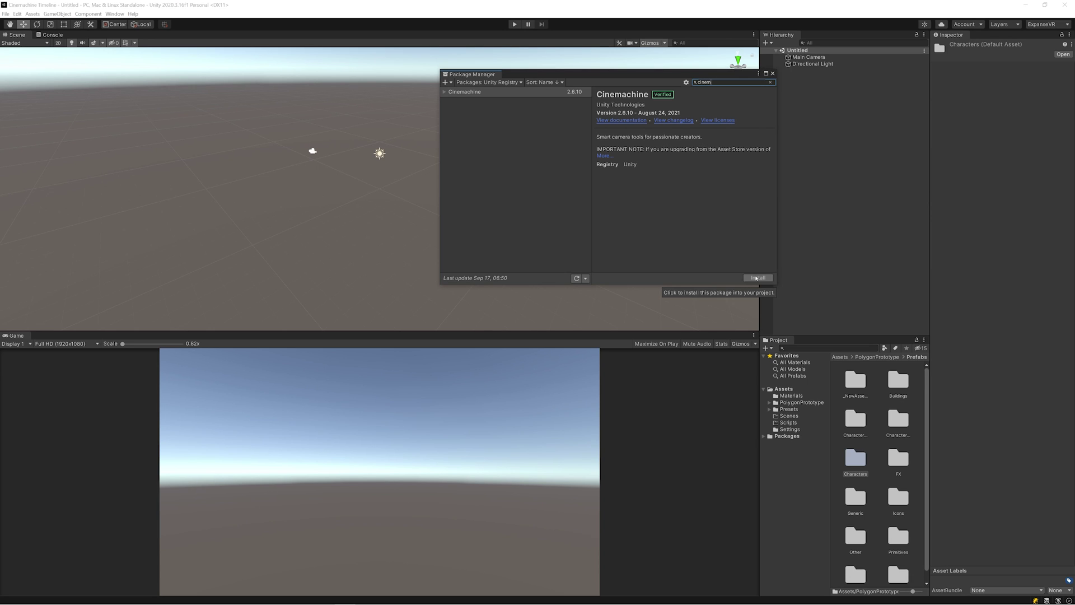
left_click(756, 278)
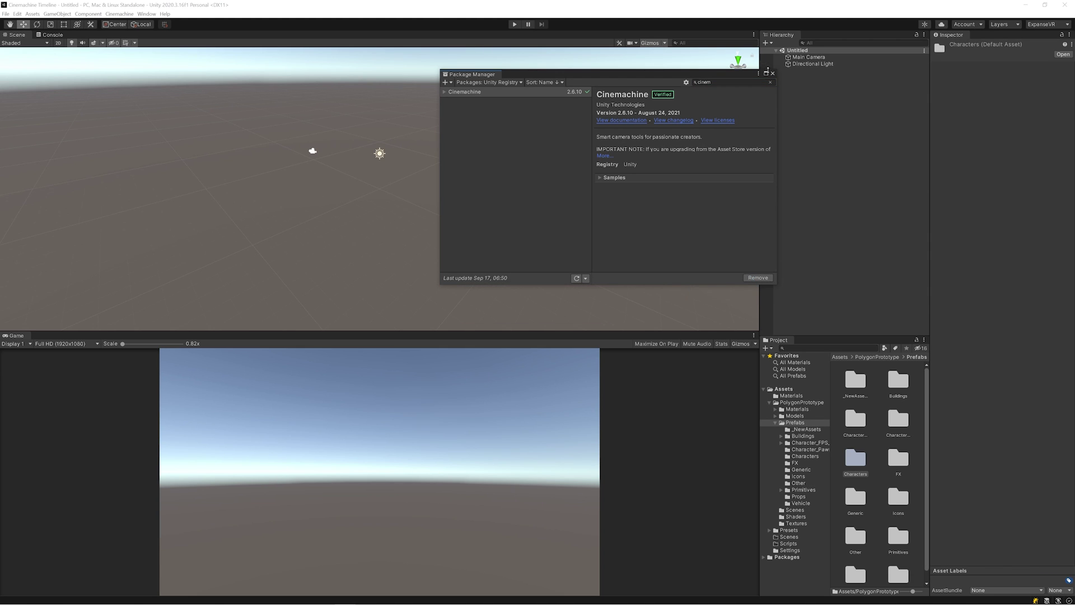
Close the Package Manager, browse the PolygonPrototype folder and check the new Cinemachine menu.
left_click(773, 73)
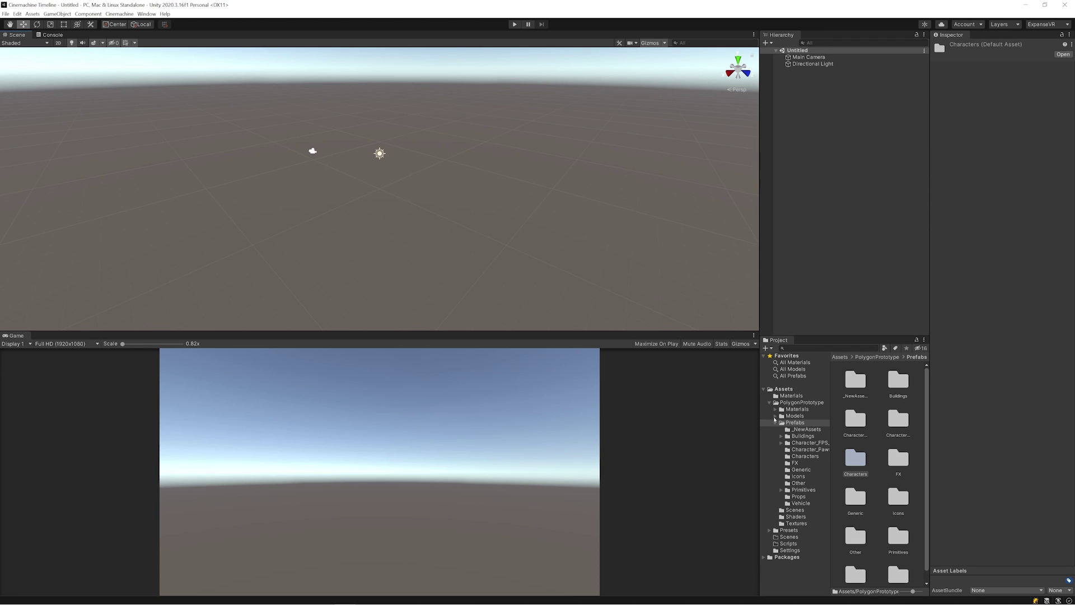
left_click(767, 404)
left_click(769, 403)
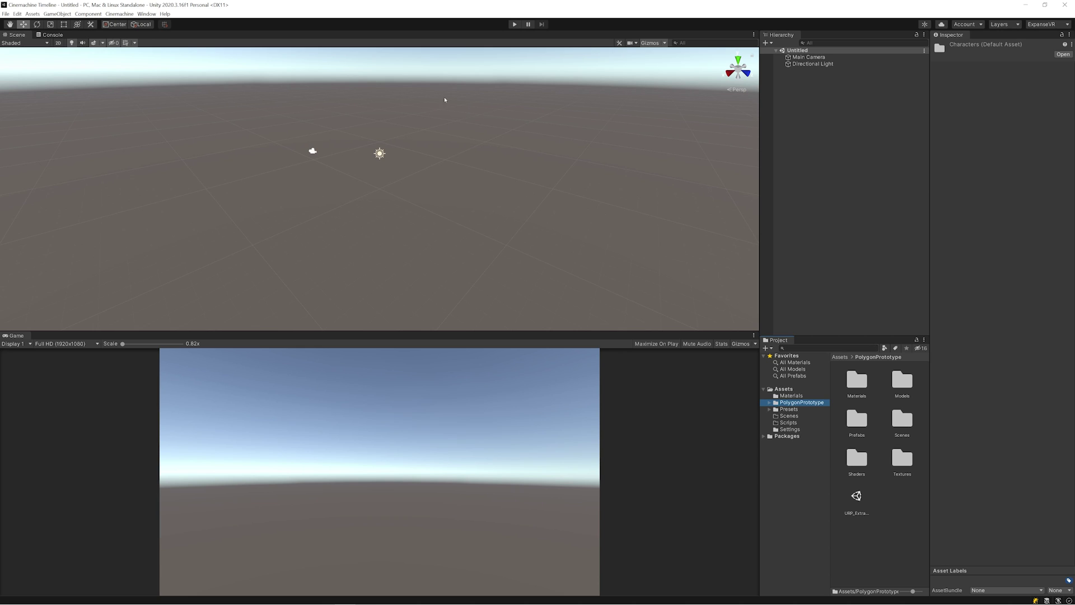
left_click(121, 14)
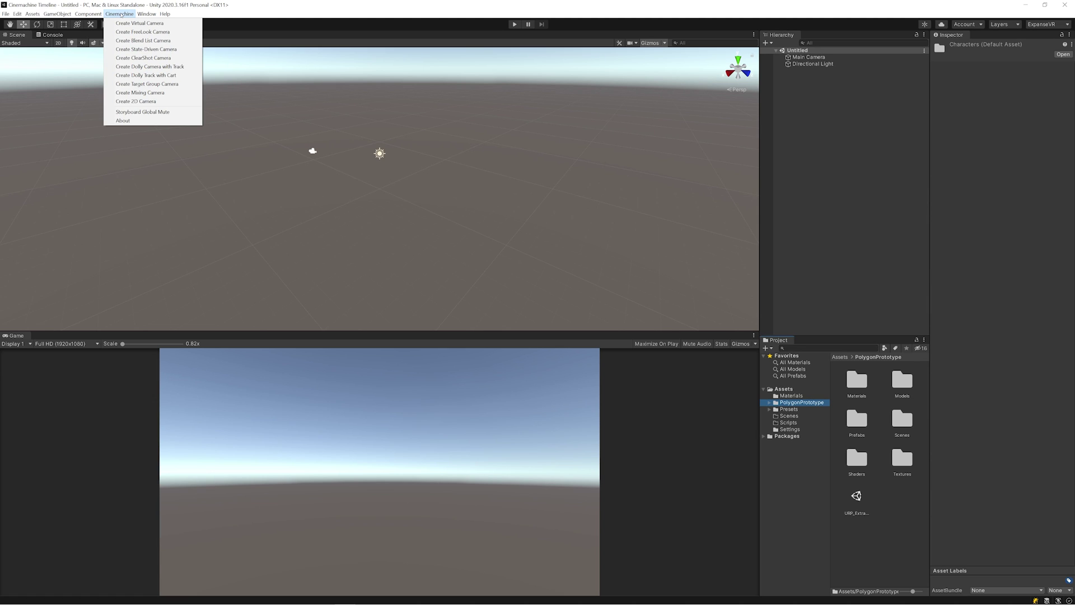
mouse_move(164, 14)
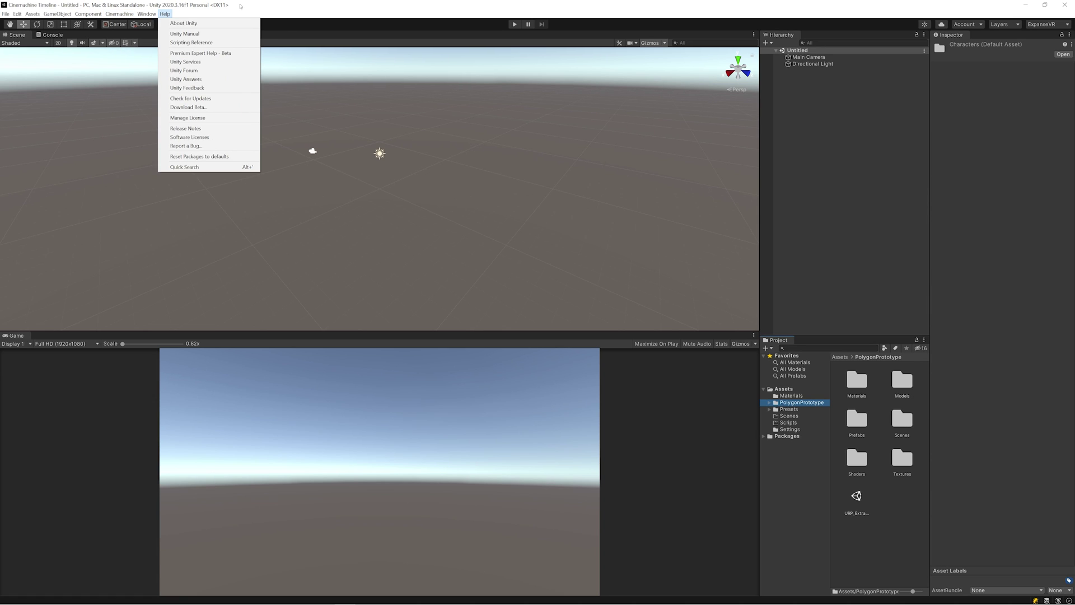
left_click(243, 7)
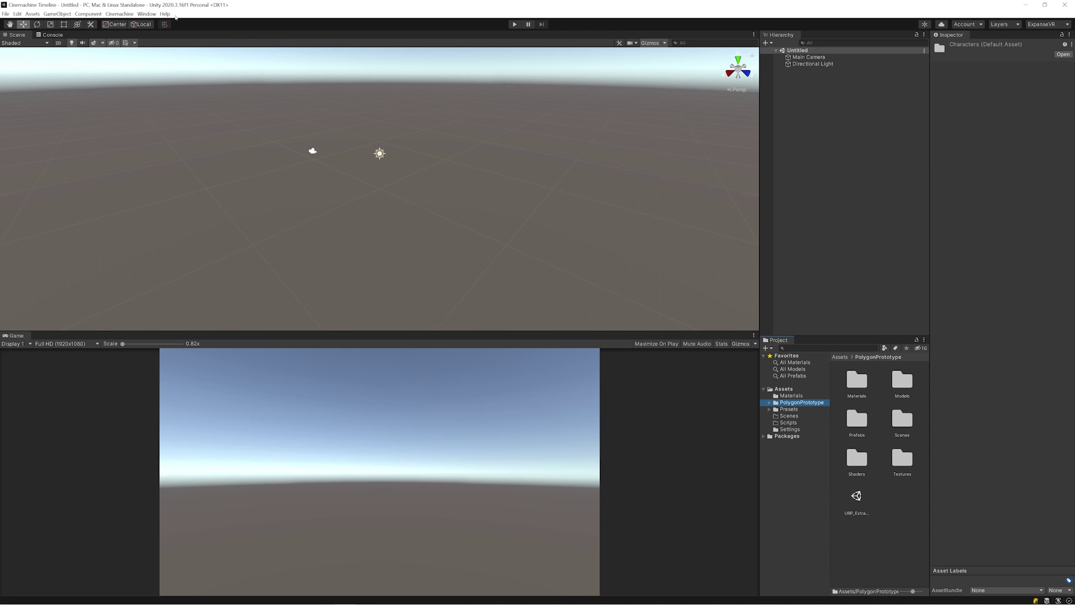
Open the Animator window and dock it beside the Game view in the lower panel.
left_click(147, 14)
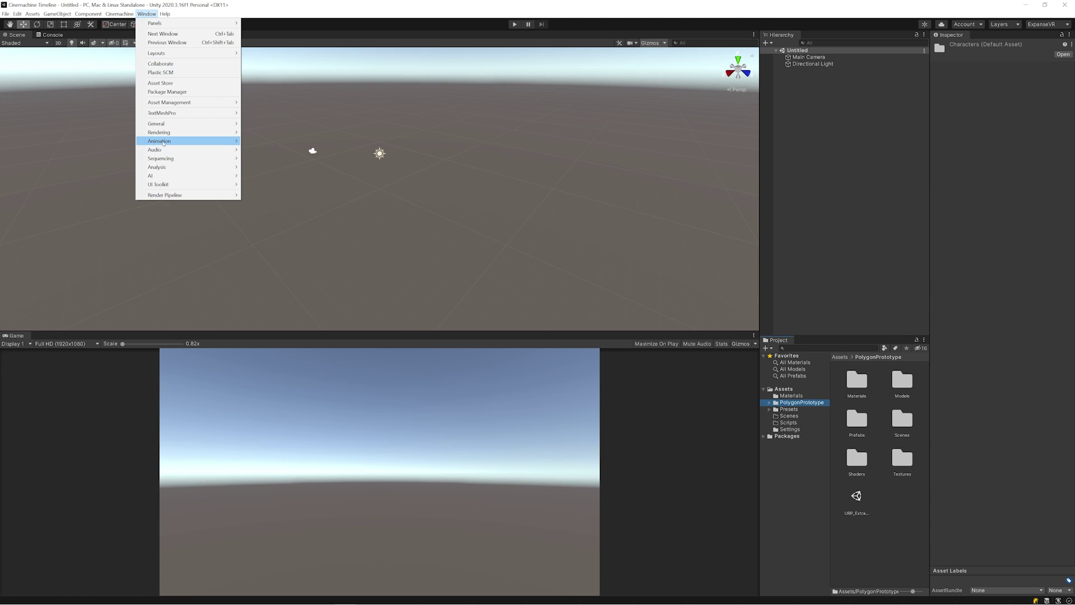
mouse_move(164, 143)
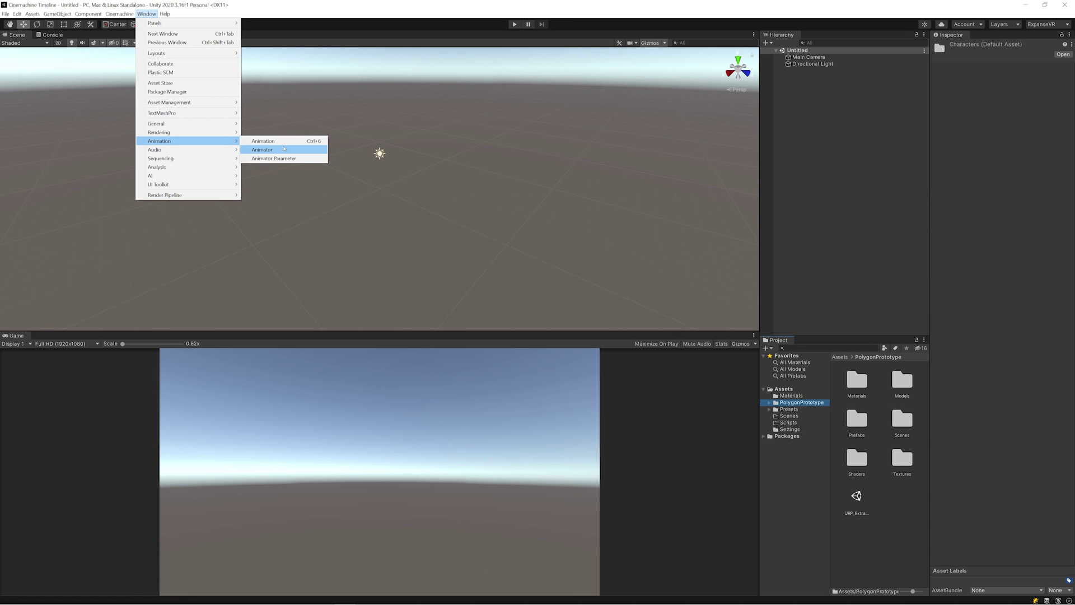
left_click(271, 150)
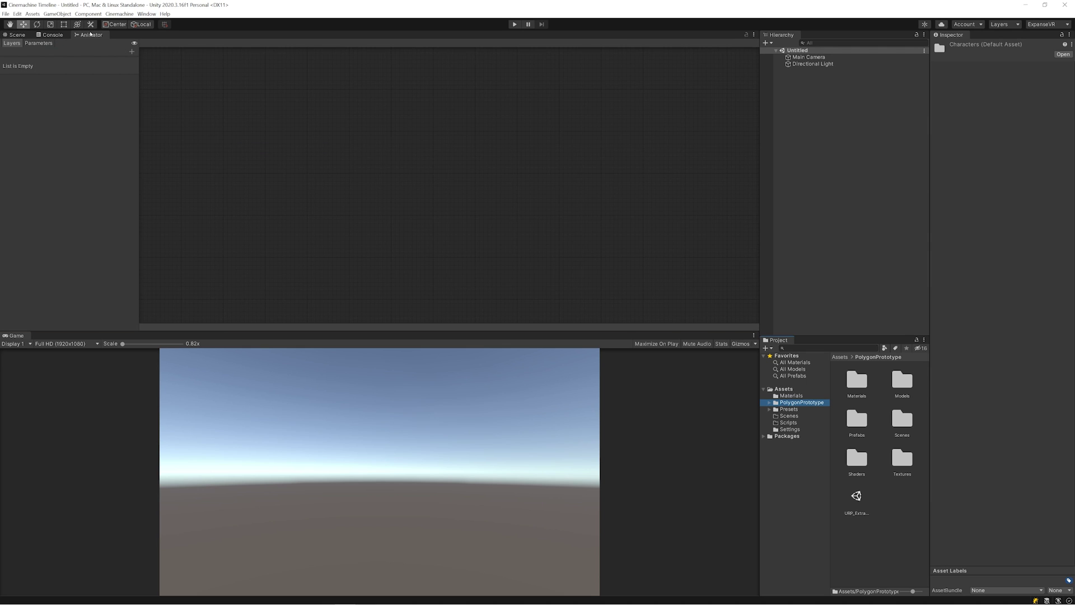
left_click_drag(91, 35, 43, 336)
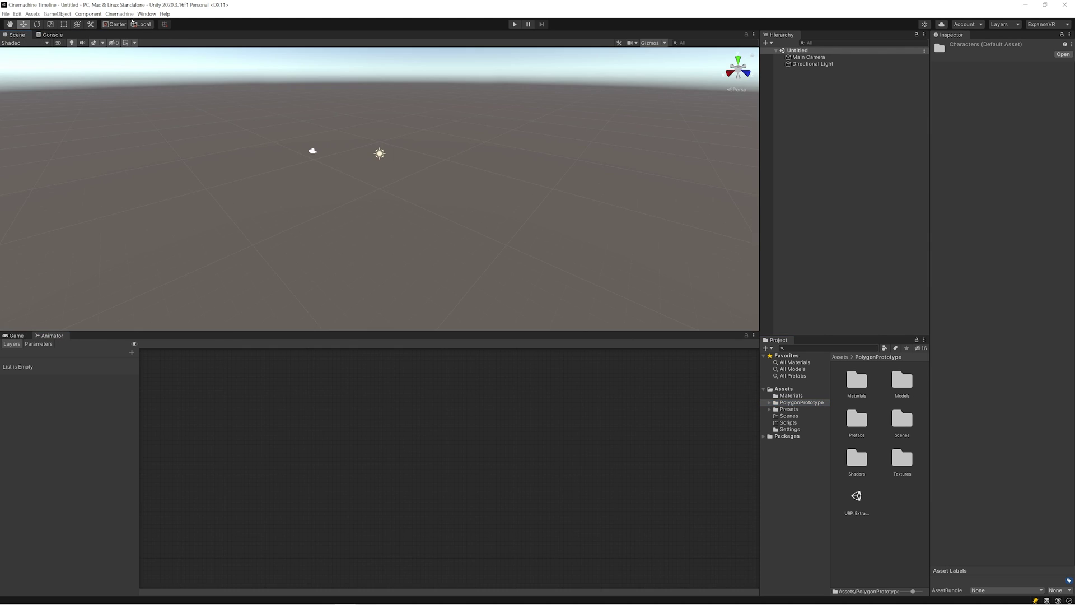
Open the Timeline window, dock it next to the Animator, and bring Game back to front.
left_click(145, 14)
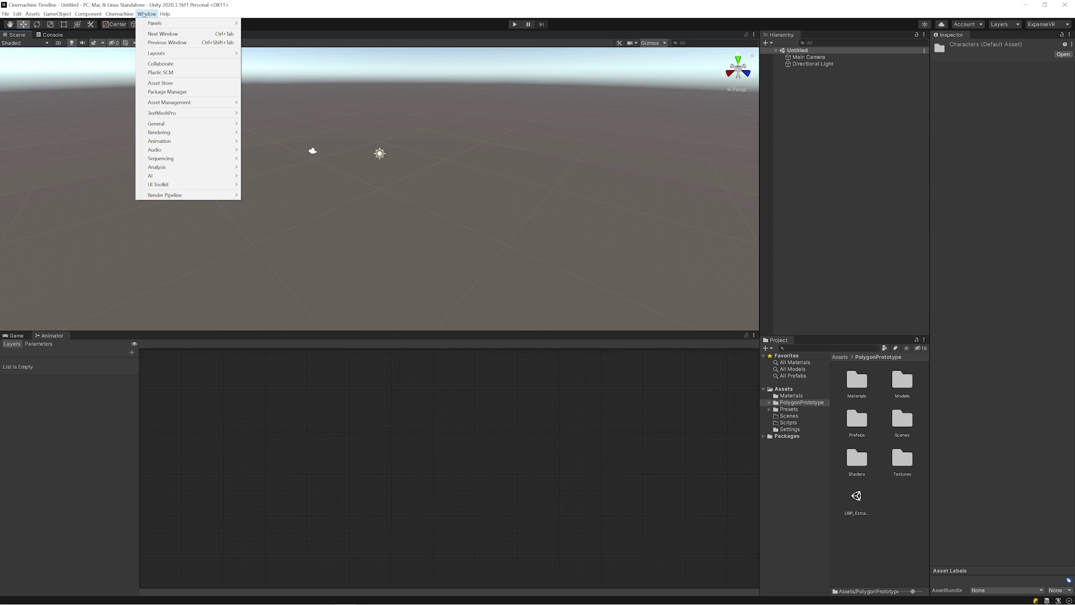
mouse_move(185, 159)
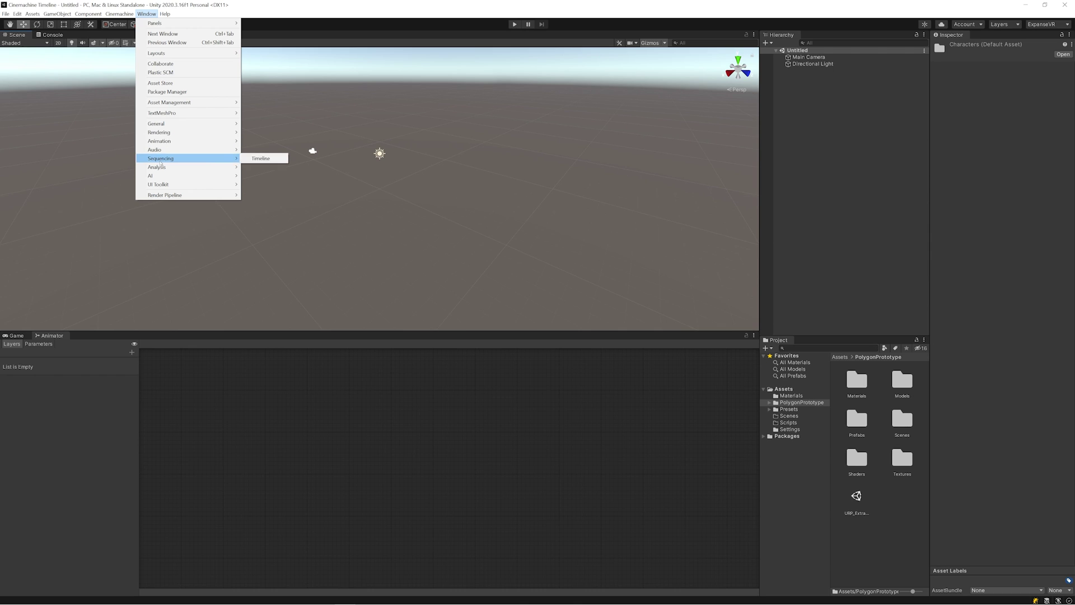
left_click(262, 159)
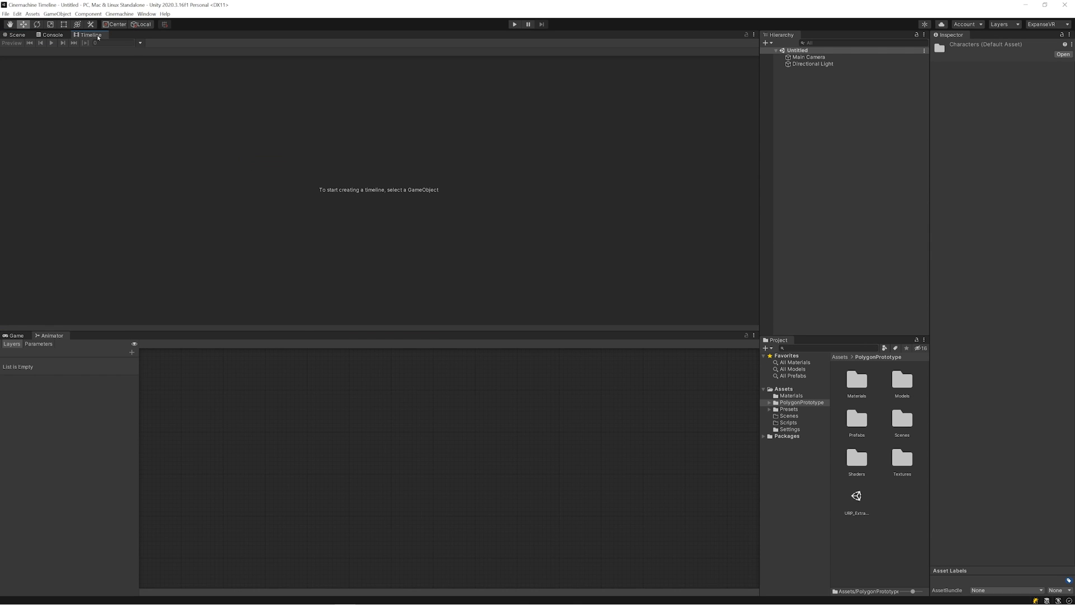
left_click_drag(97, 37, 83, 335)
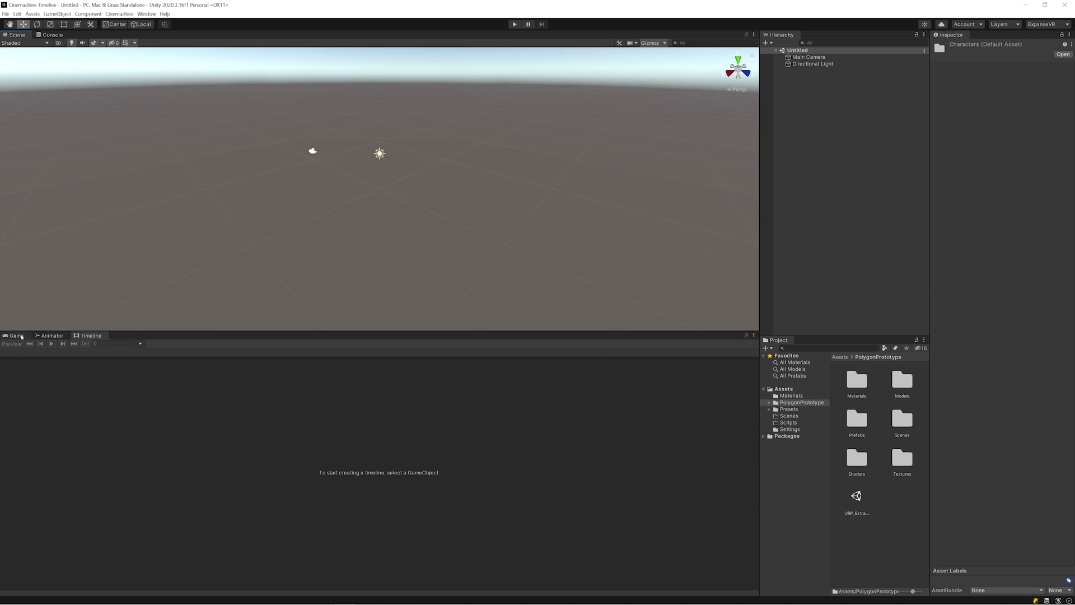
left_click(16, 335)
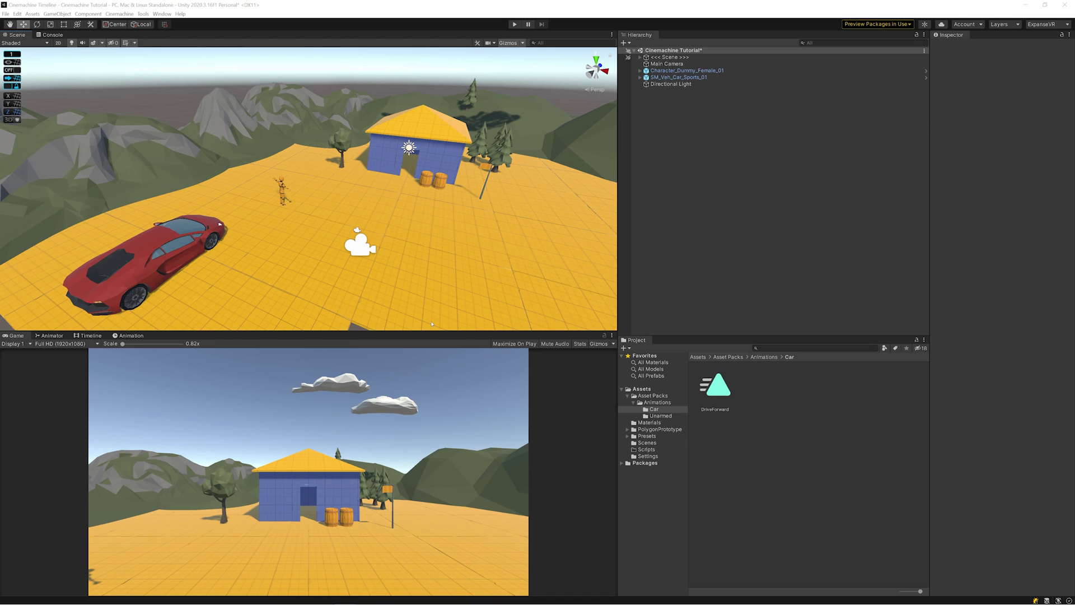
Collapse the Animations folder and run the scene briefly to watch the car drive.
left_click(634, 403)
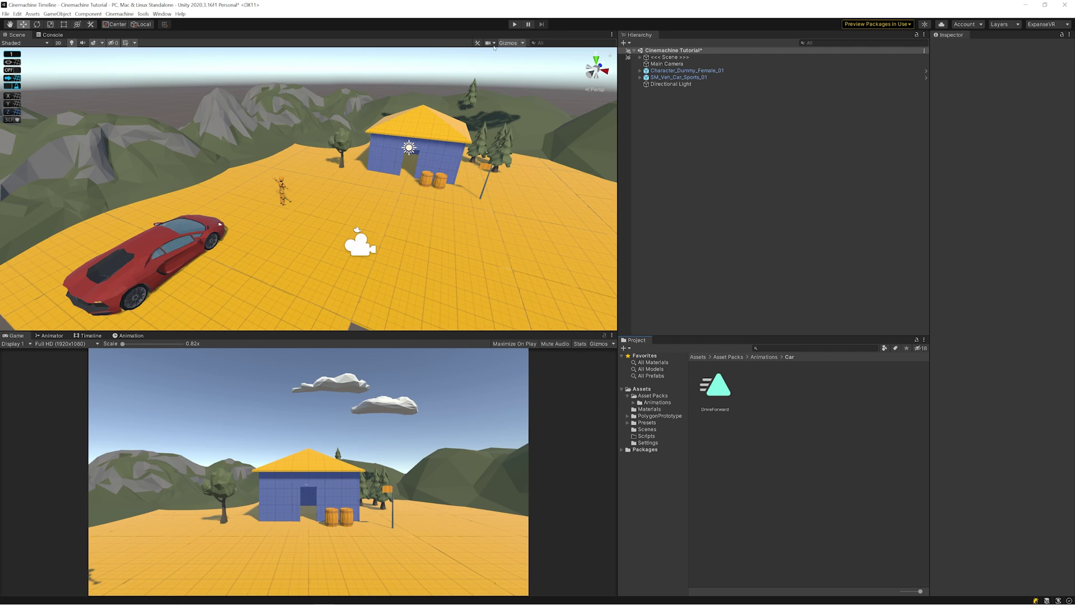
left_click(514, 24)
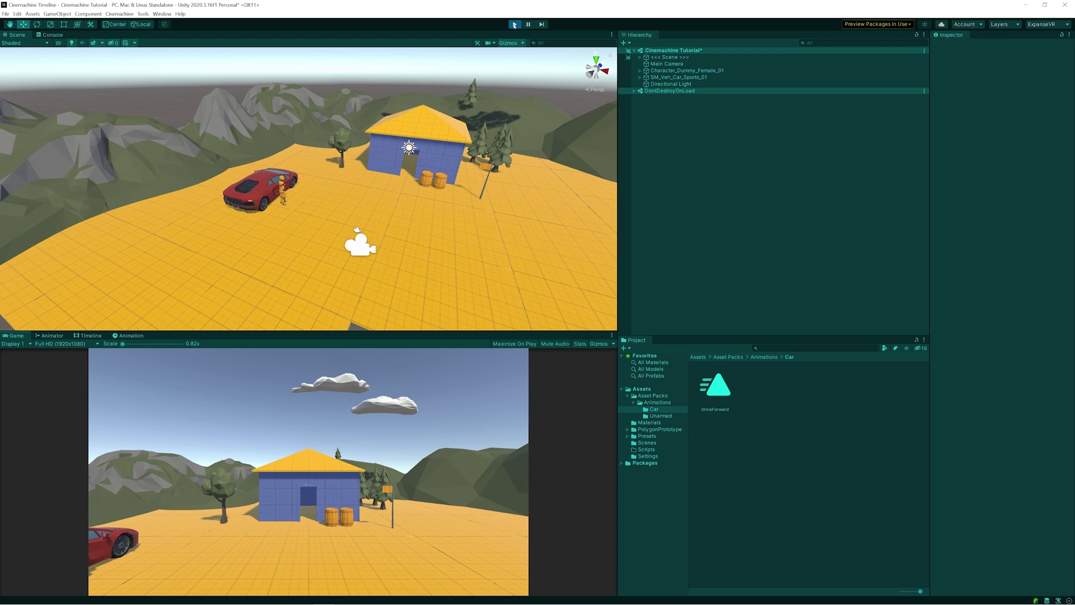
left_click(514, 25)
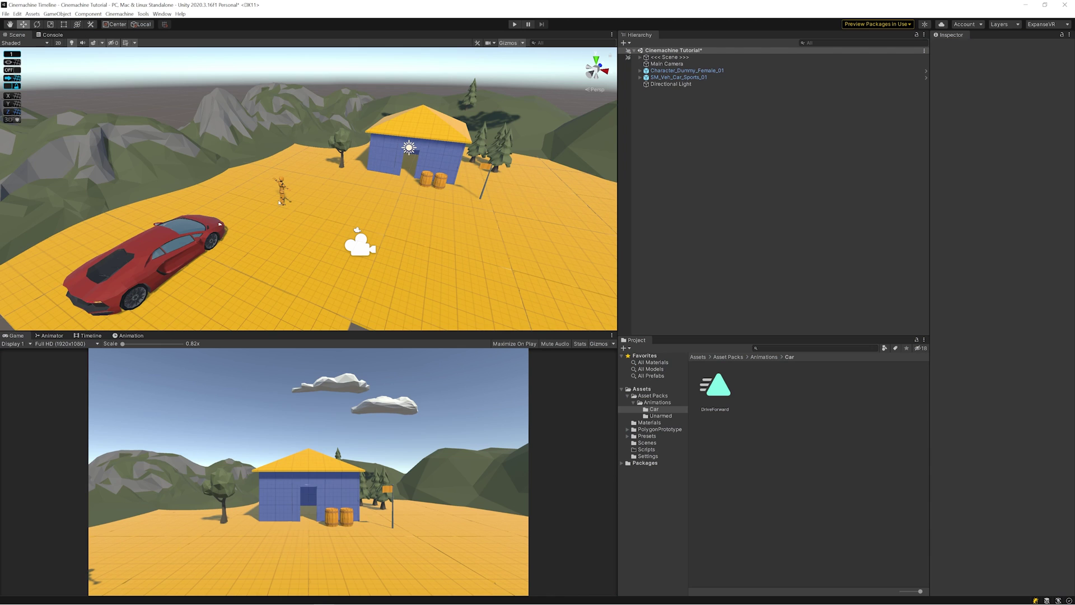
In Play mode, select the female dummy, trigger its Wave and LookAround animations, then stop.
left_click(51, 335)
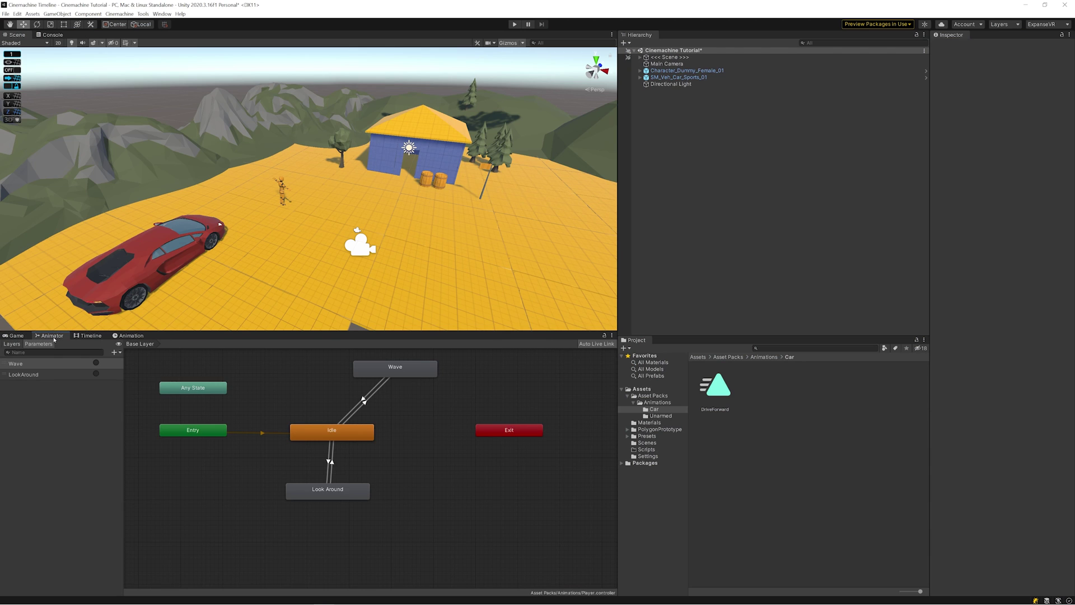
left_click(515, 25)
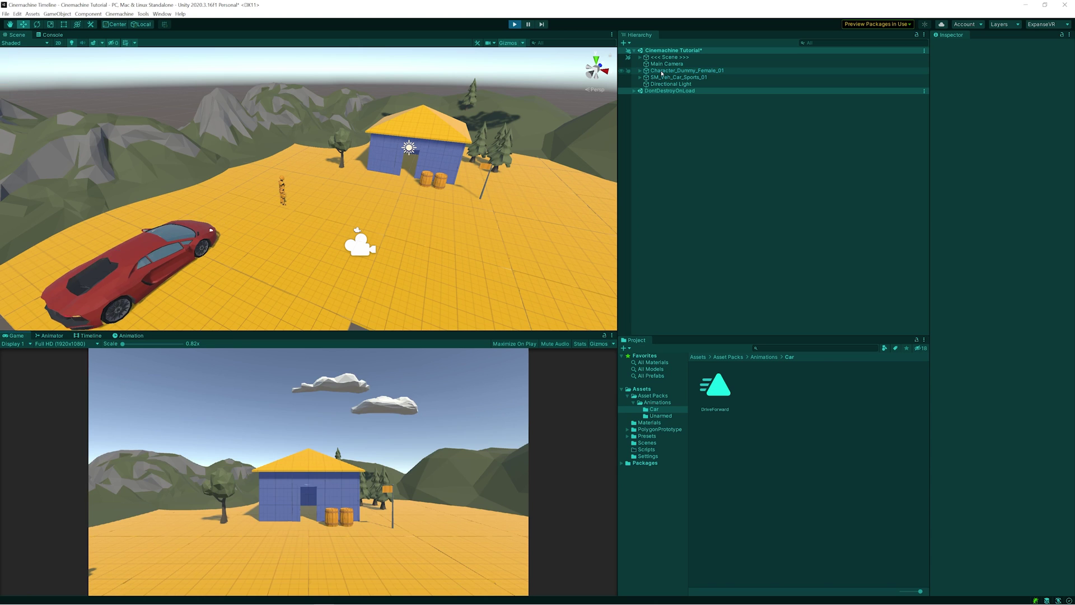
left_click(686, 70)
scroll(317, 246, "up", 10)
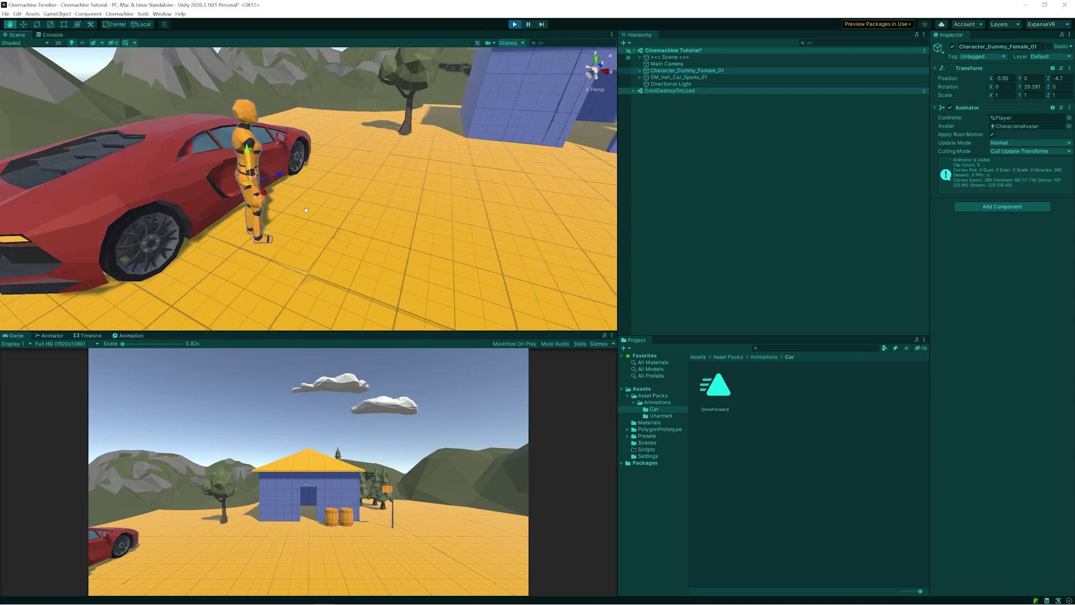
left_click(50, 335)
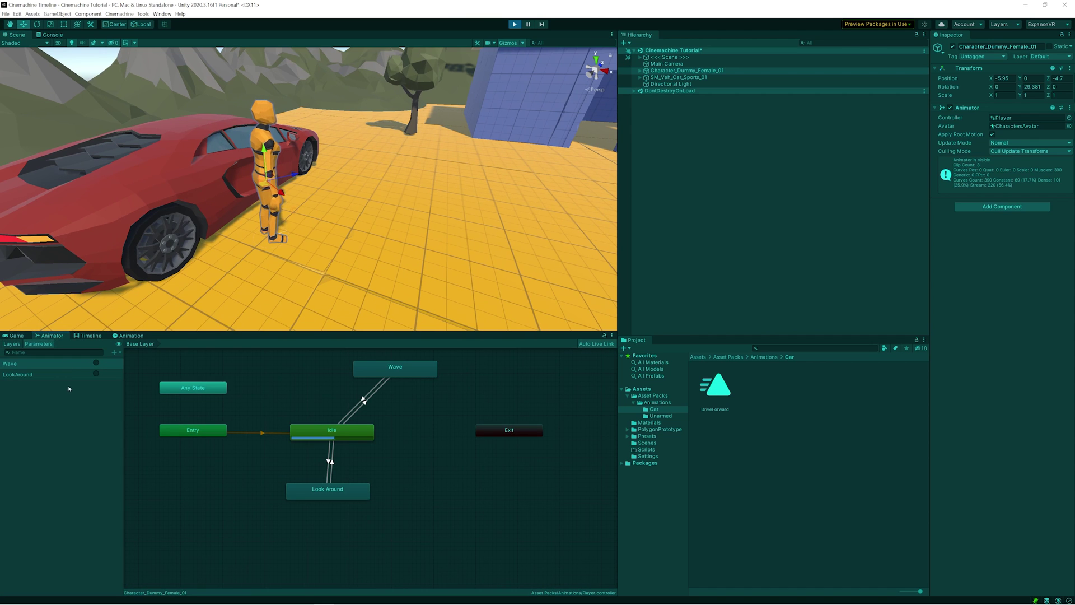
left_click(96, 363)
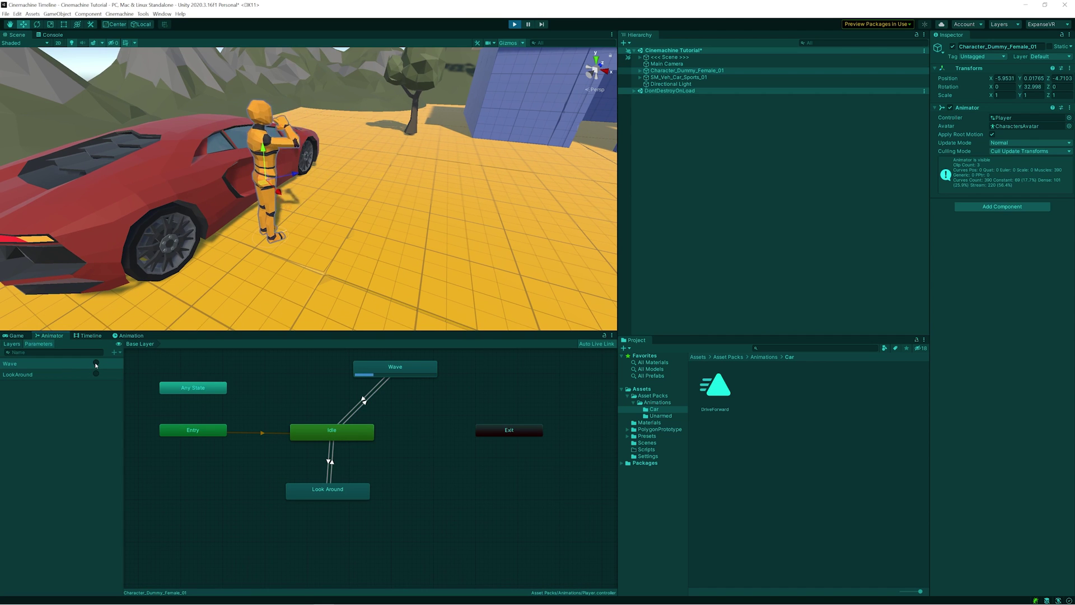
left_click(95, 374)
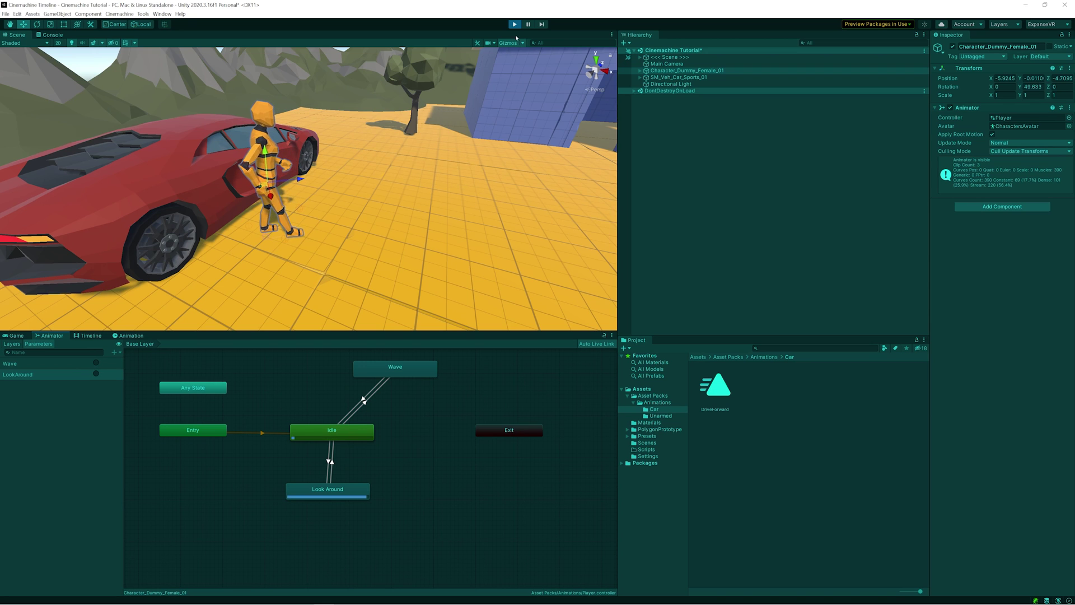
key("ctrl+p")
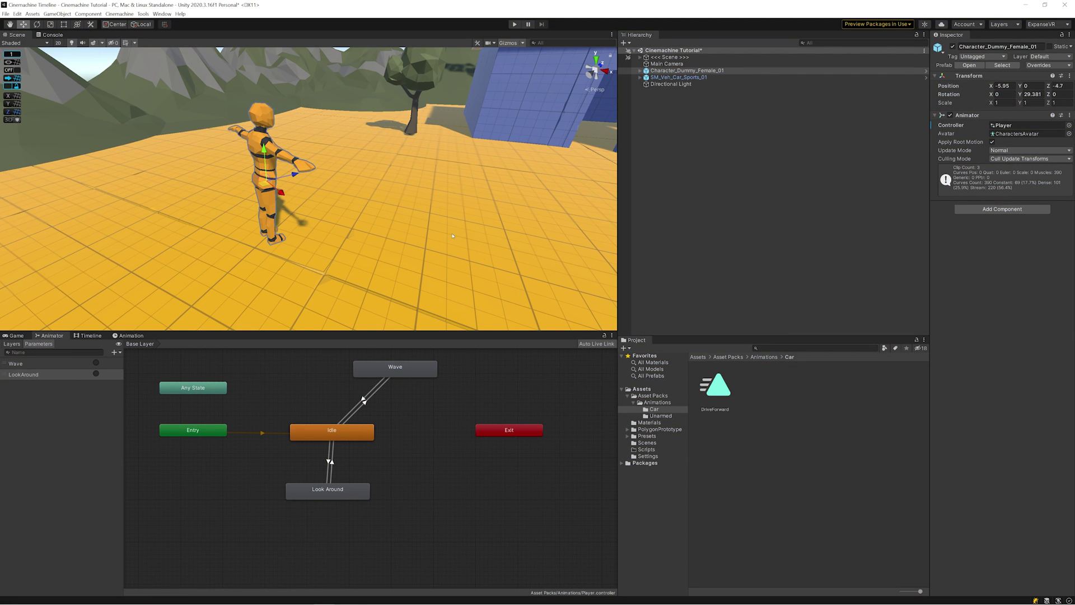
scroll(407, 212, "down", 4)
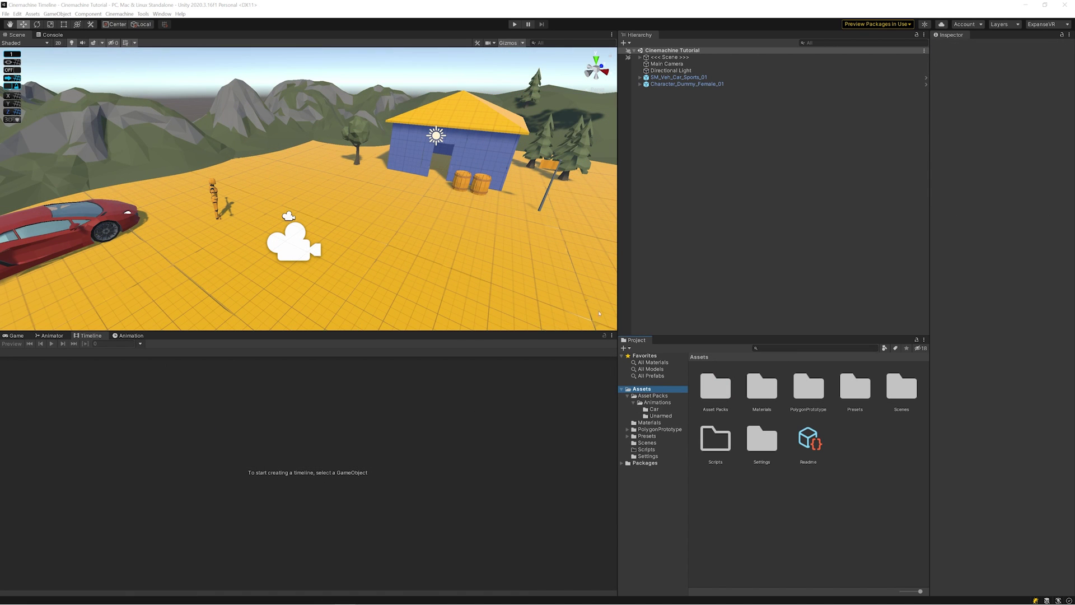
Create a new folder named 'TimeLines' in Assets.
right_click(643, 393)
mouse_move(695, 396)
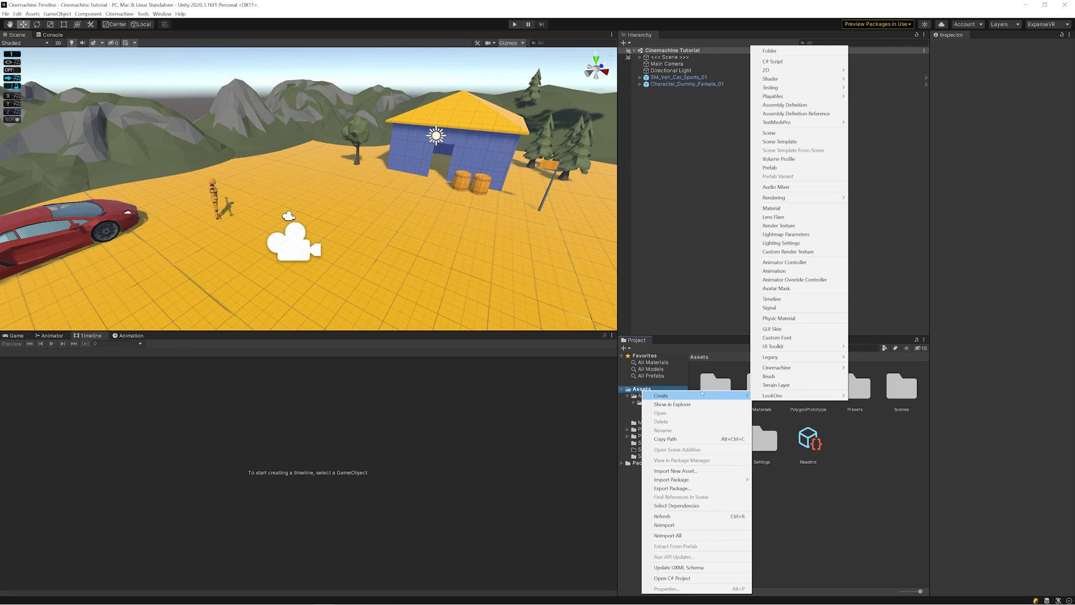
left_click(778, 51)
type("TimeLines")
key("Return")
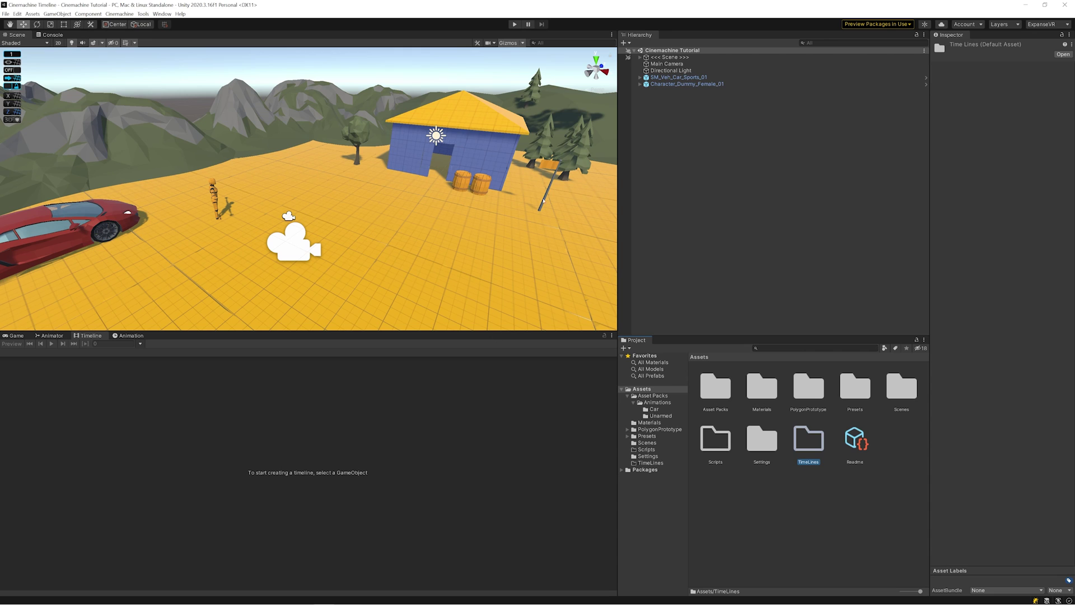
Create a timeline for the sports car, saved as IntroTimeline in the TimeLines folder.
left_click(665, 78)
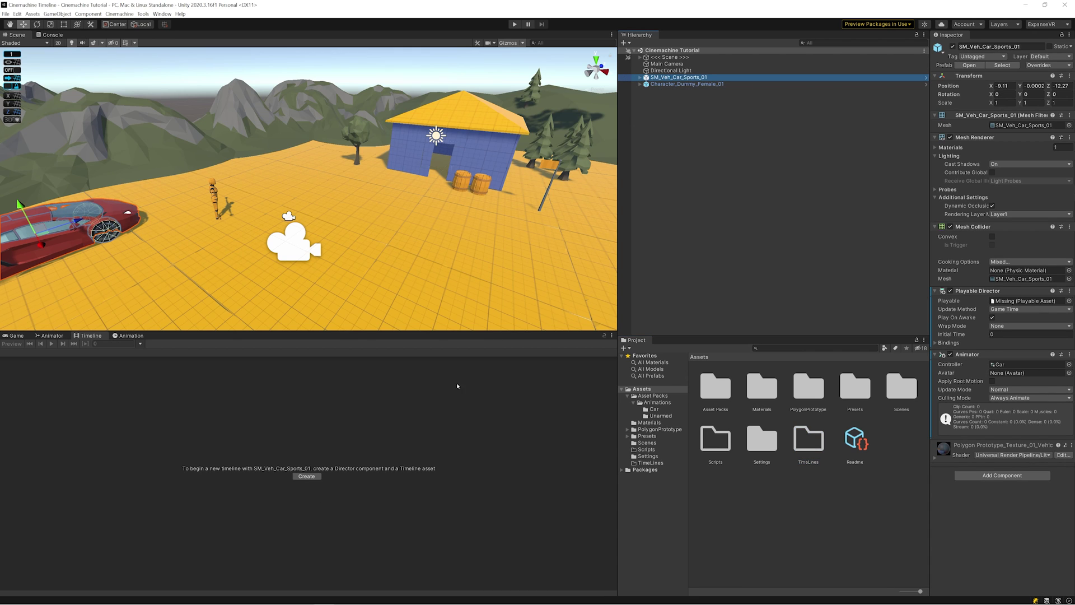
left_click(307, 477)
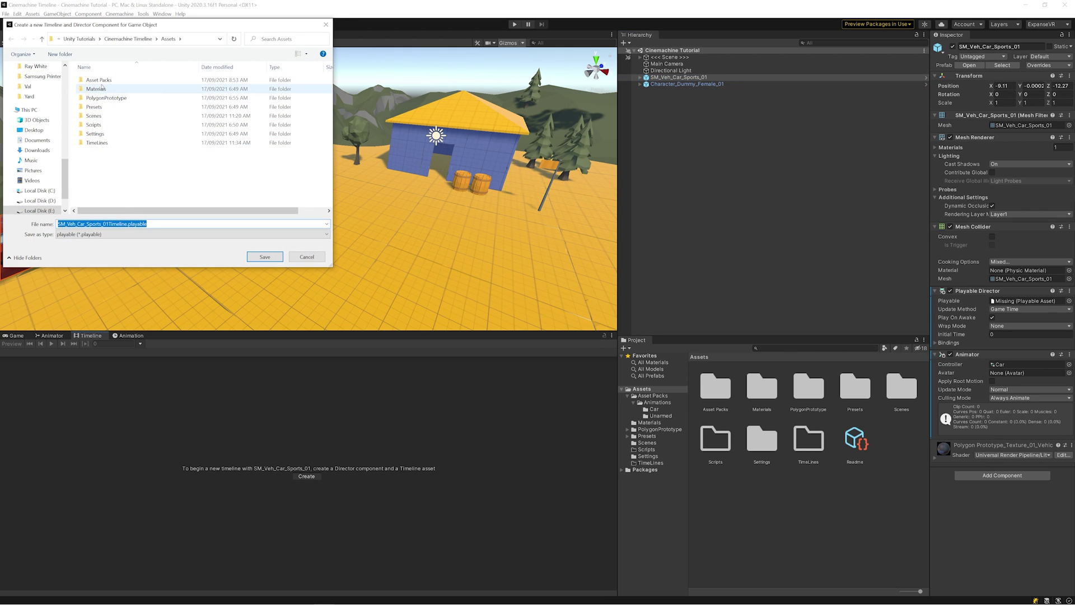
double_click(97, 143)
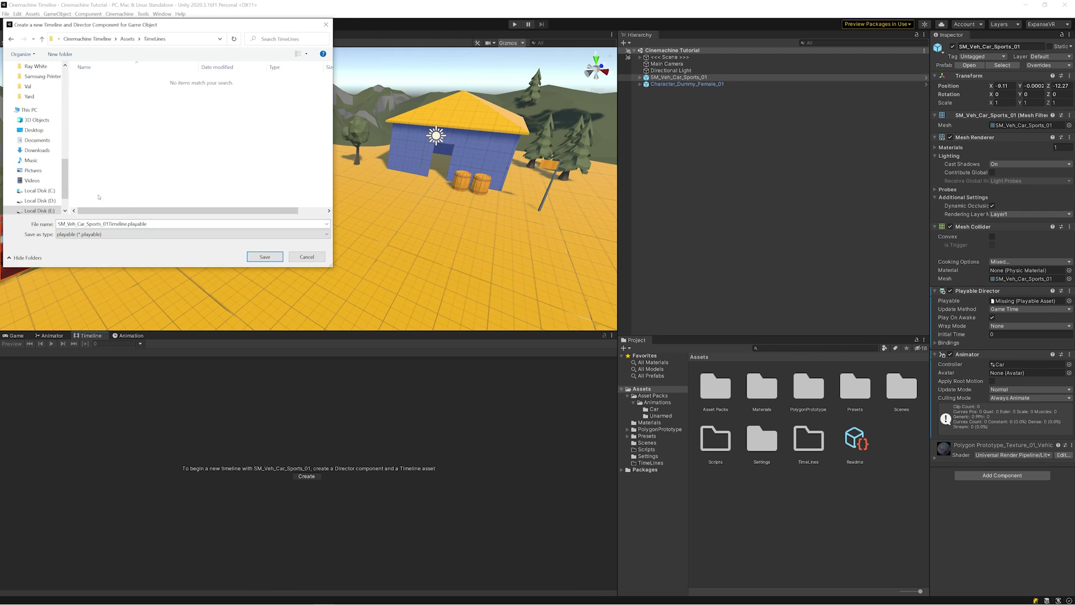
left_click(112, 224)
left_click_drag(59, 224, 109, 224)
type("Intro")
key("Return")
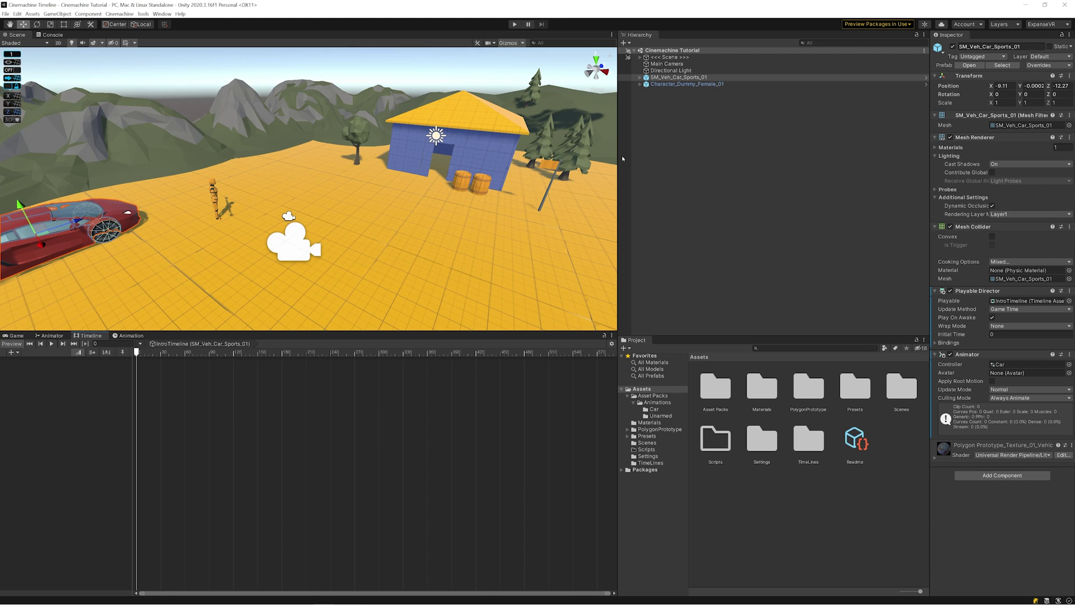
Add an animation track bound to the car and drag the character into the Timeline.
left_click(678, 78)
right_click(24, 372)
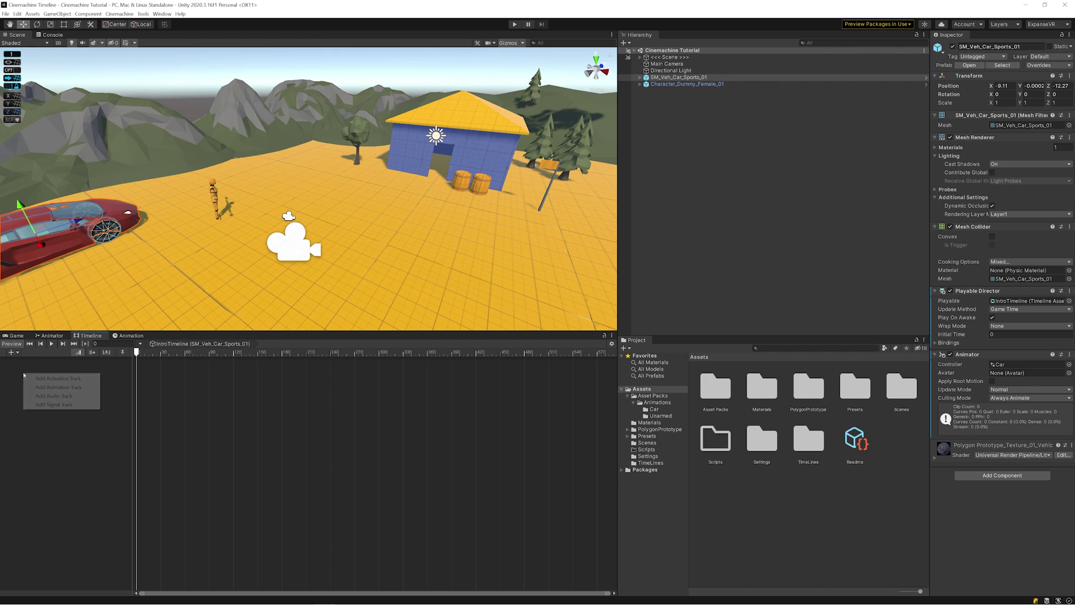
left_click(69, 389)
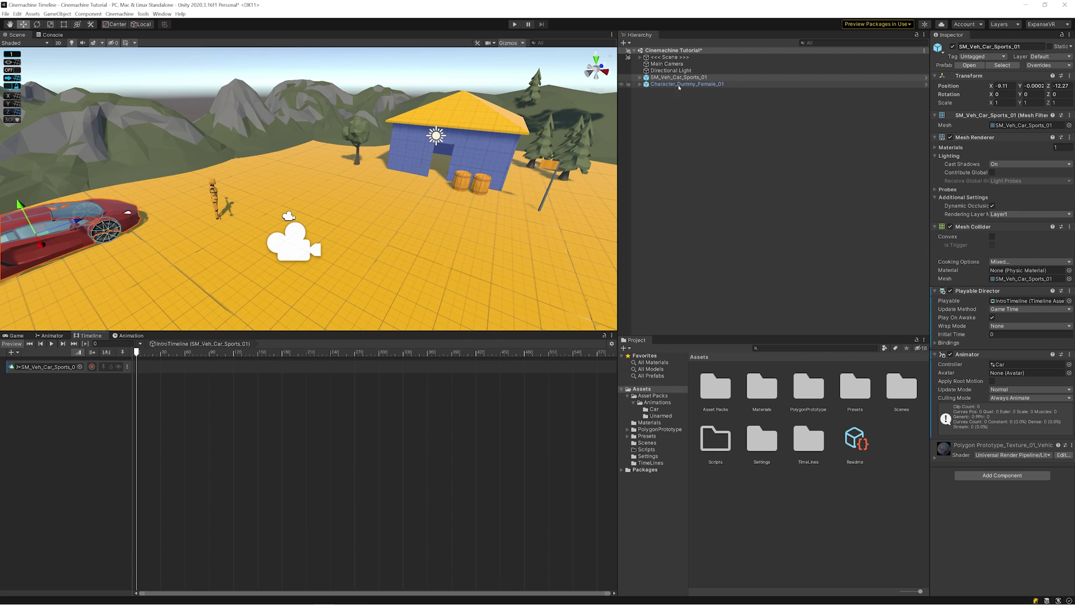
left_click_drag(679, 85, 103, 392)
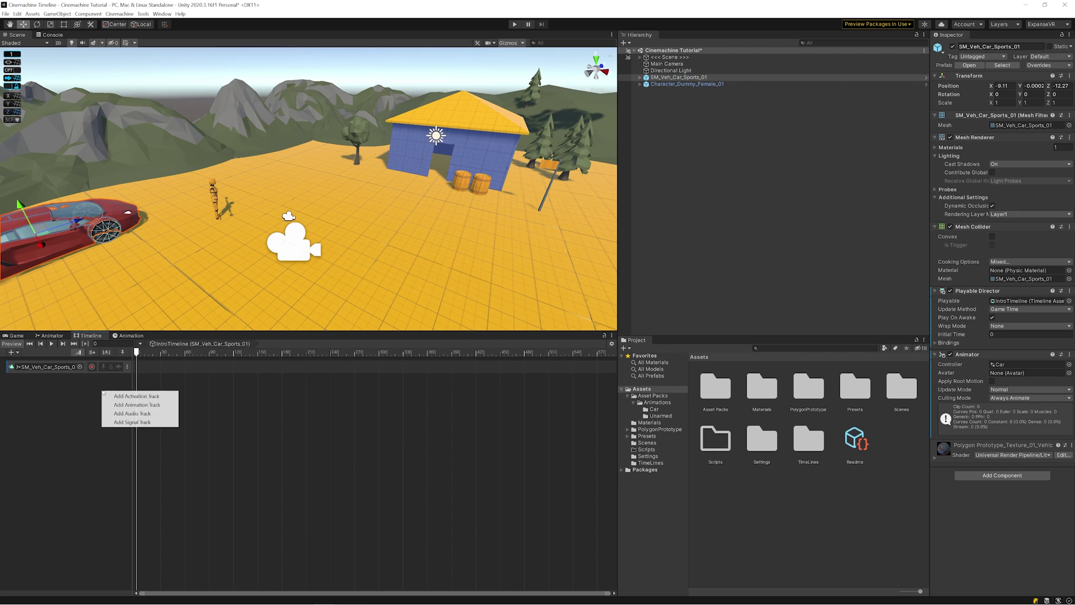
Make the dropped character an animation track and add the DriveForward clip to the car's track.
left_click(142, 405)
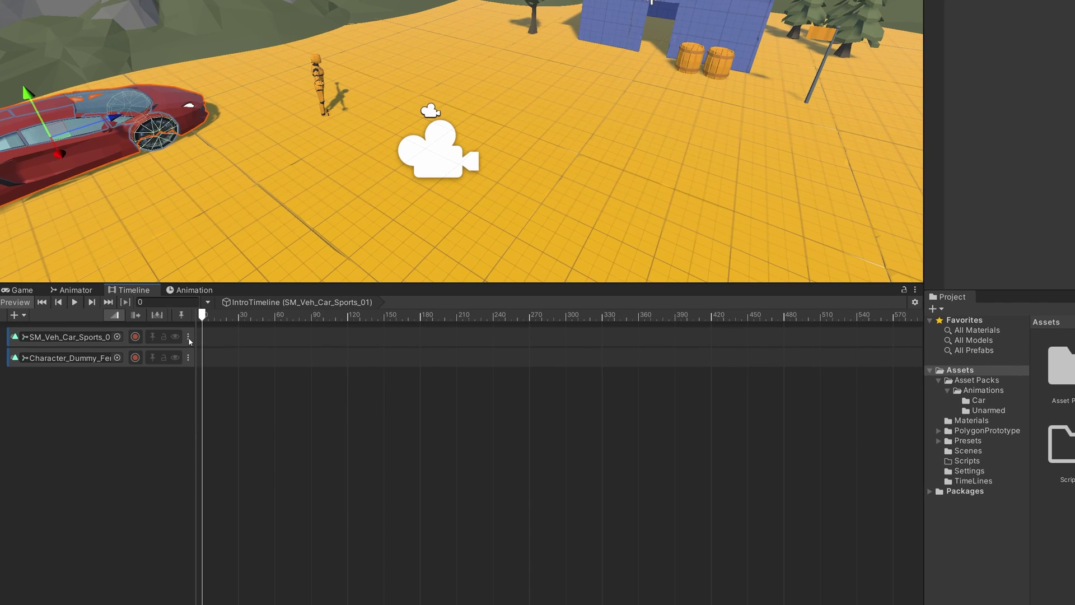
left_click(188, 337)
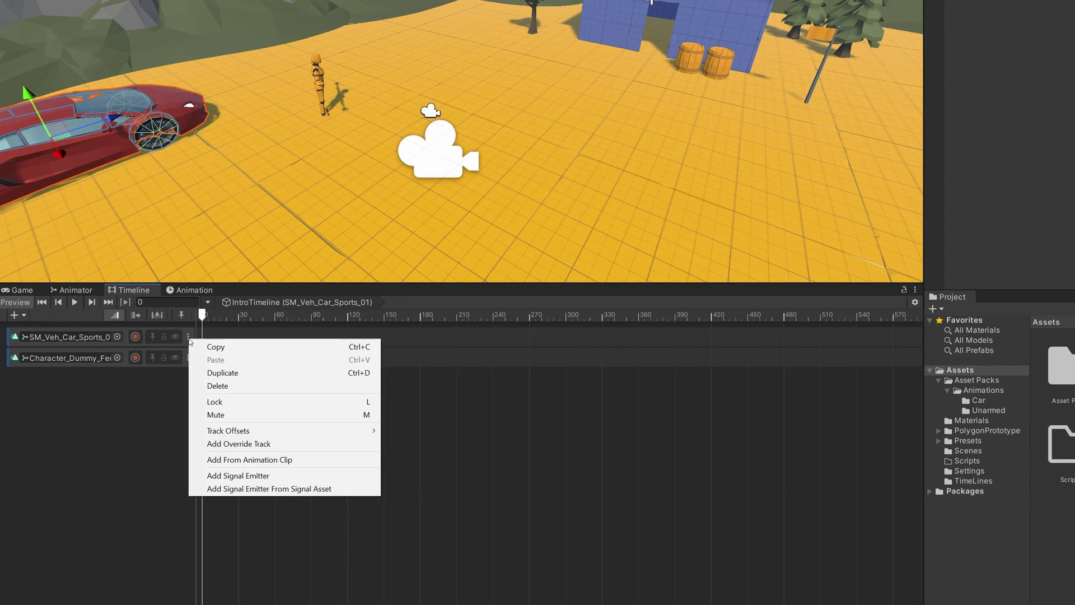
left_click(208, 459)
double_click(284, 339)
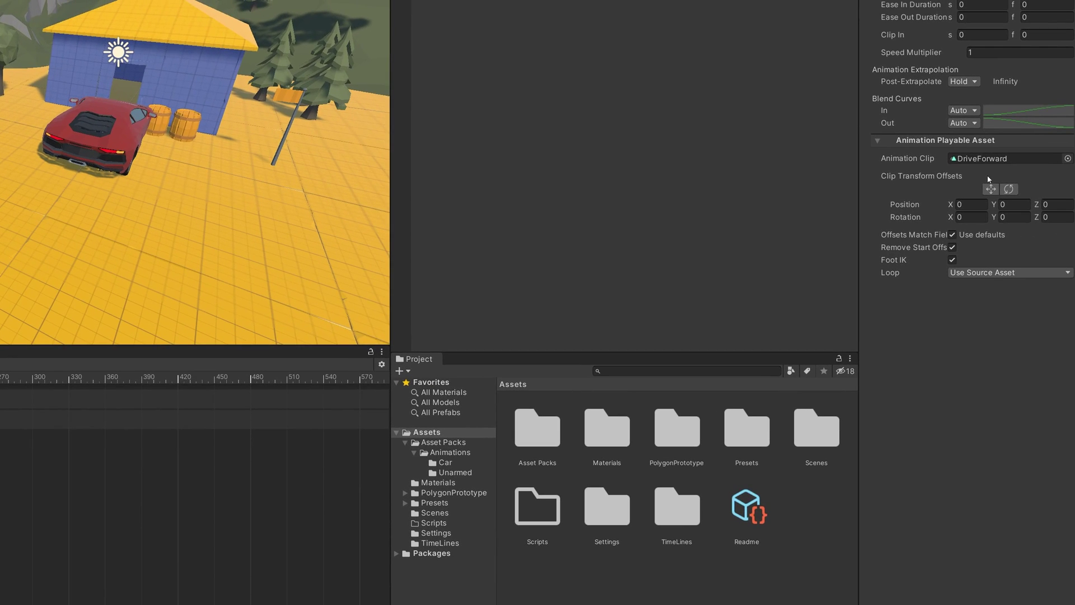
left_click(990, 189)
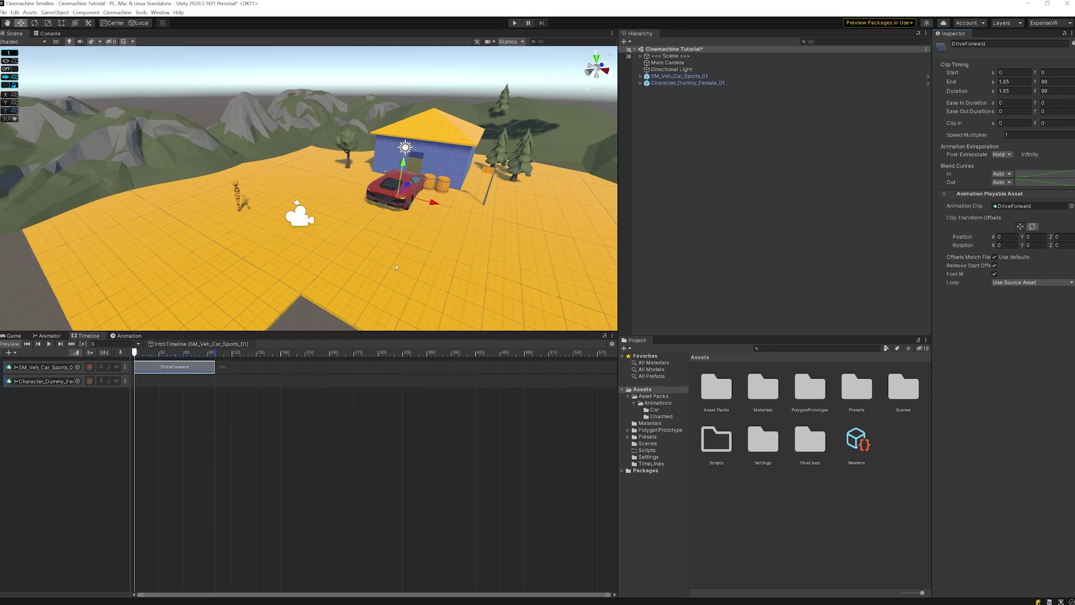
Move the car clip's starting offset to the lower-left ground and preview the drive.
middle_click_drag(397, 267, 434, 230)
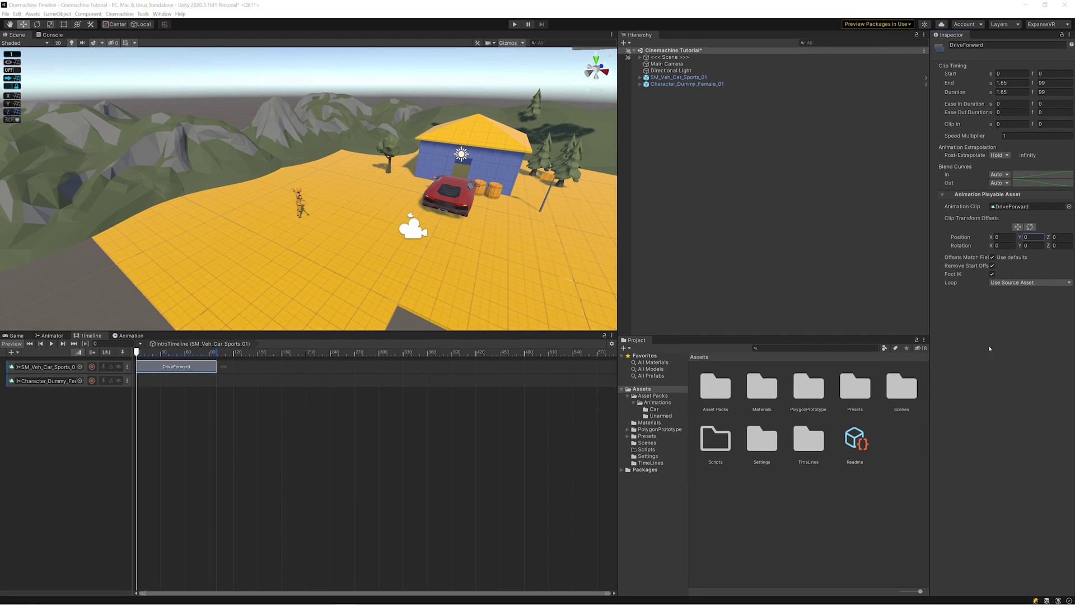
left_click(1017, 227)
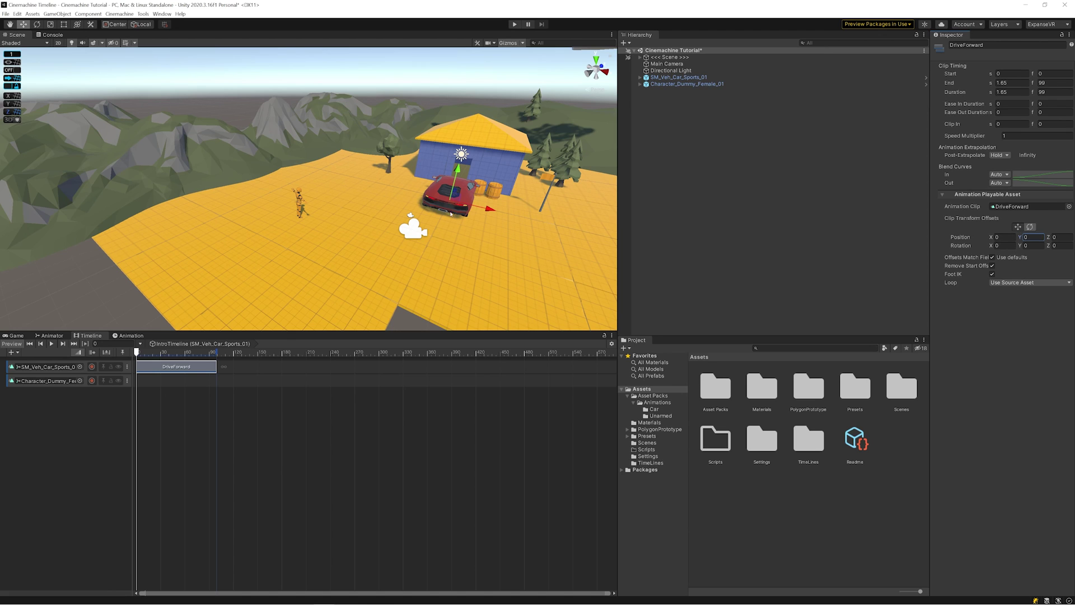
left_click_drag(453, 205, 189, 257)
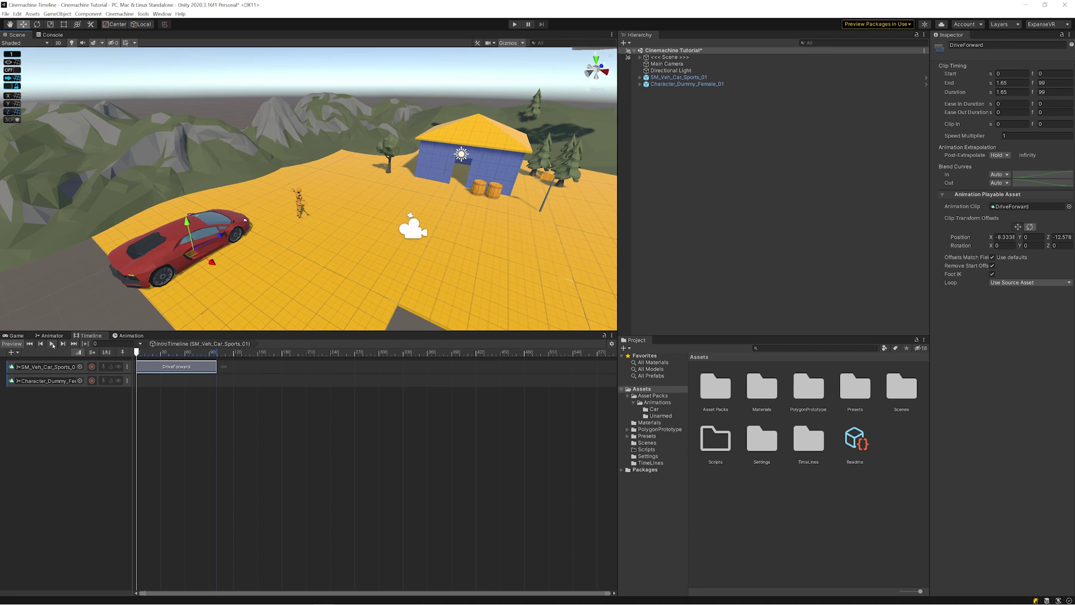
left_click(52, 344)
Delay the DriveForward clip's start, preview the timeline, and test it in Play mode.
left_click_drag(155, 369, 186, 372)
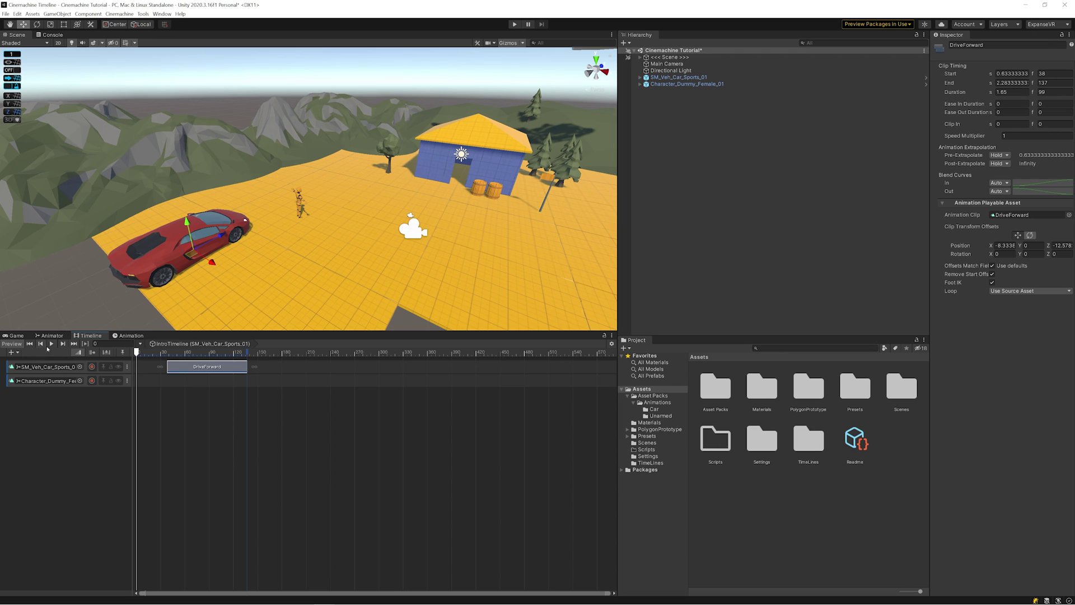
left_click(51, 344)
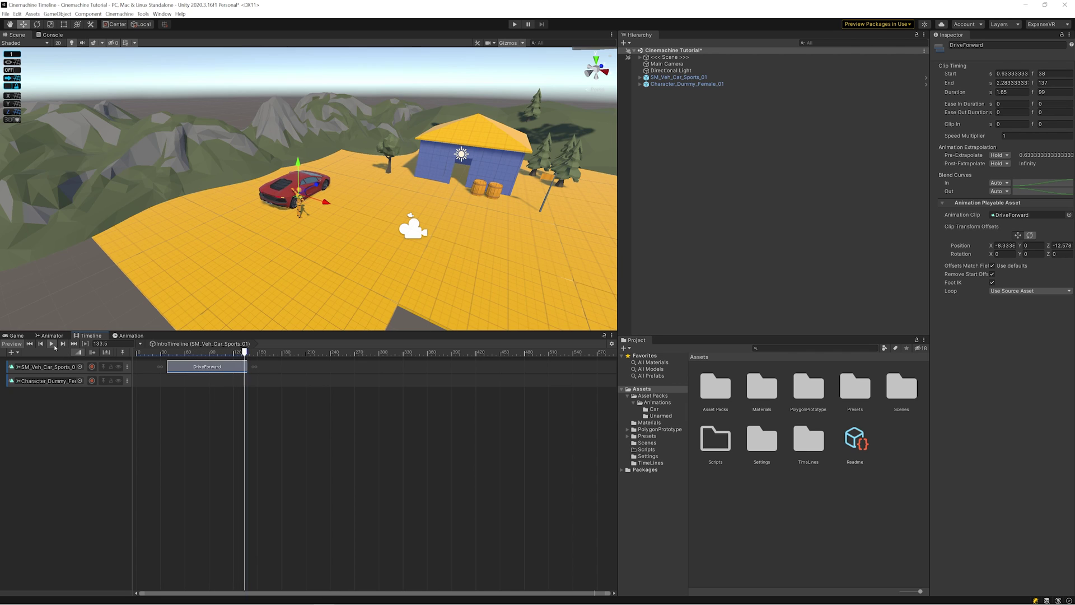
left_click(514, 25)
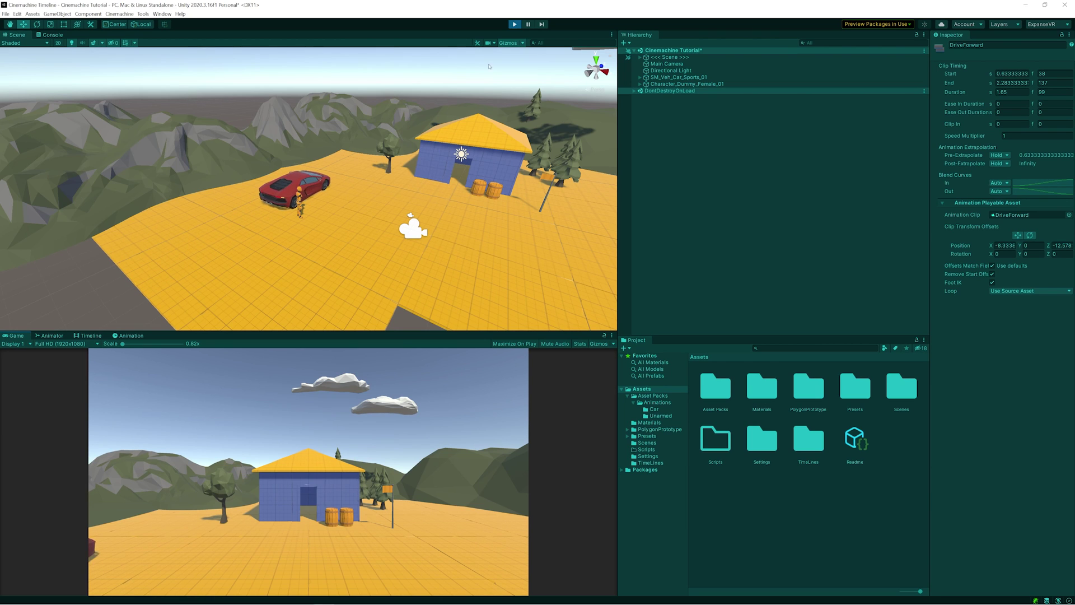
left_click(518, 25)
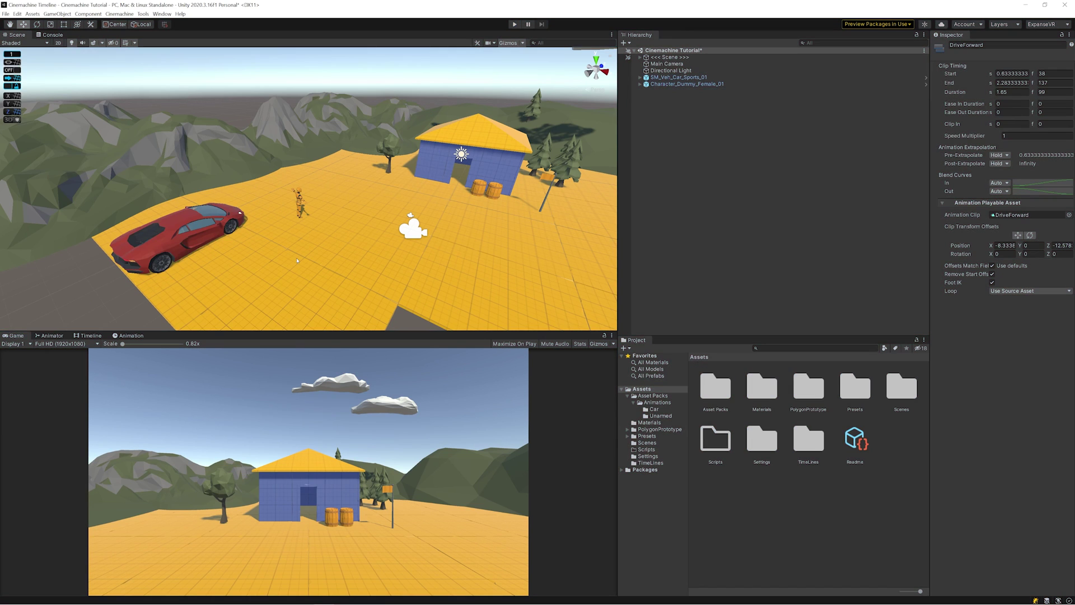
Add a HumanoidWalk clip to the character's track.
left_click(89, 336)
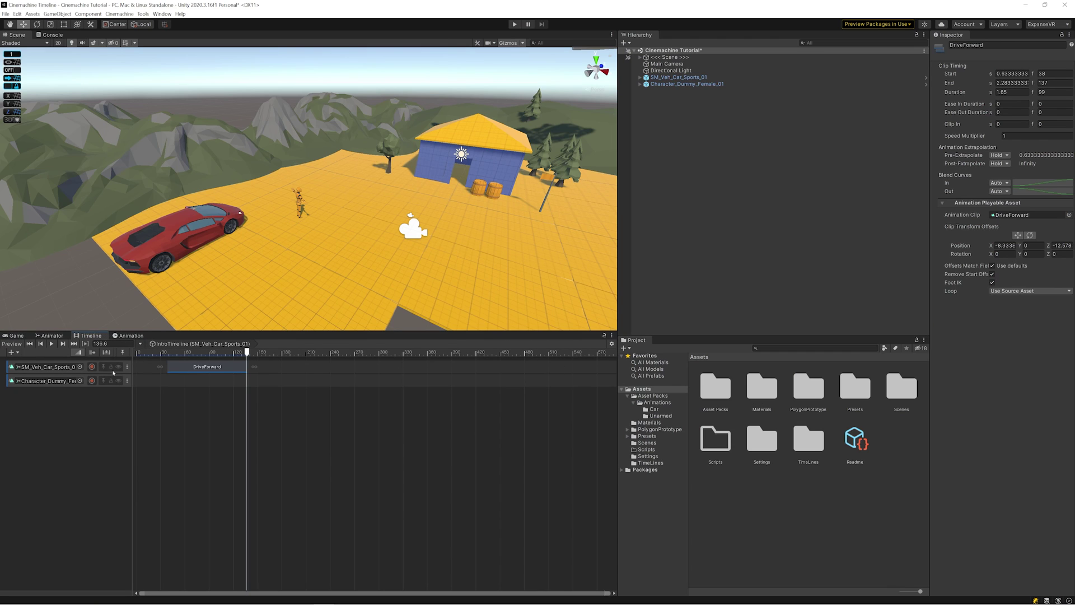
left_click(127, 382)
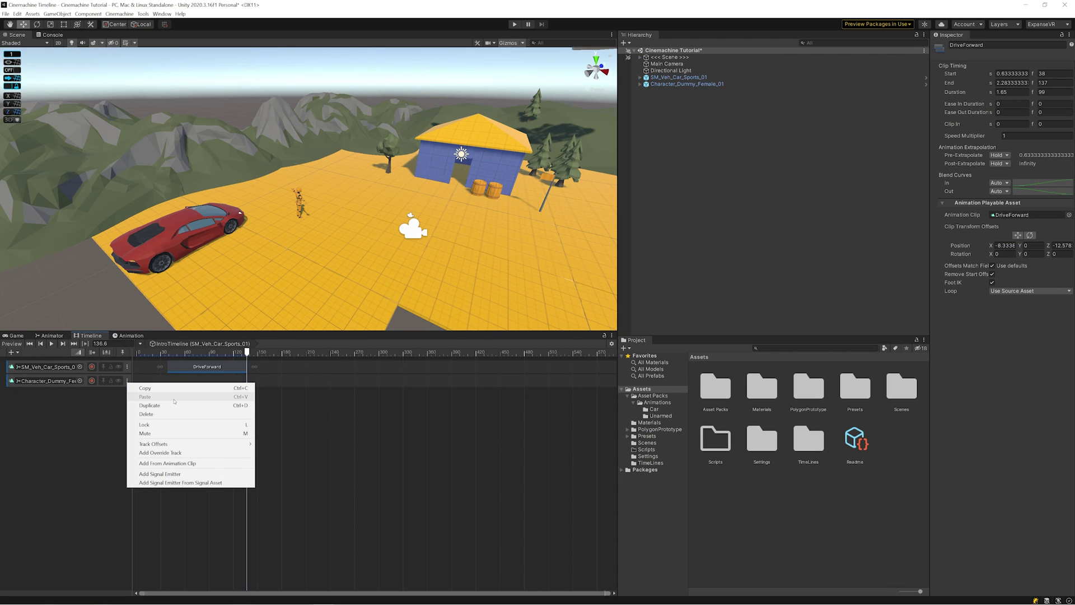
left_click(160, 465)
left_click(192, 388)
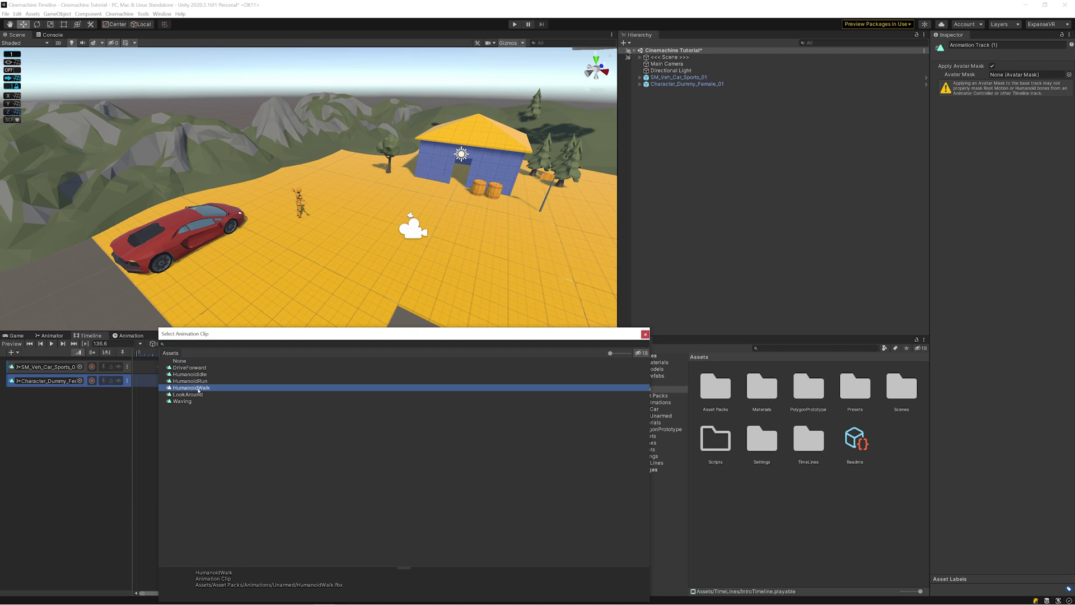
double_click(192, 388)
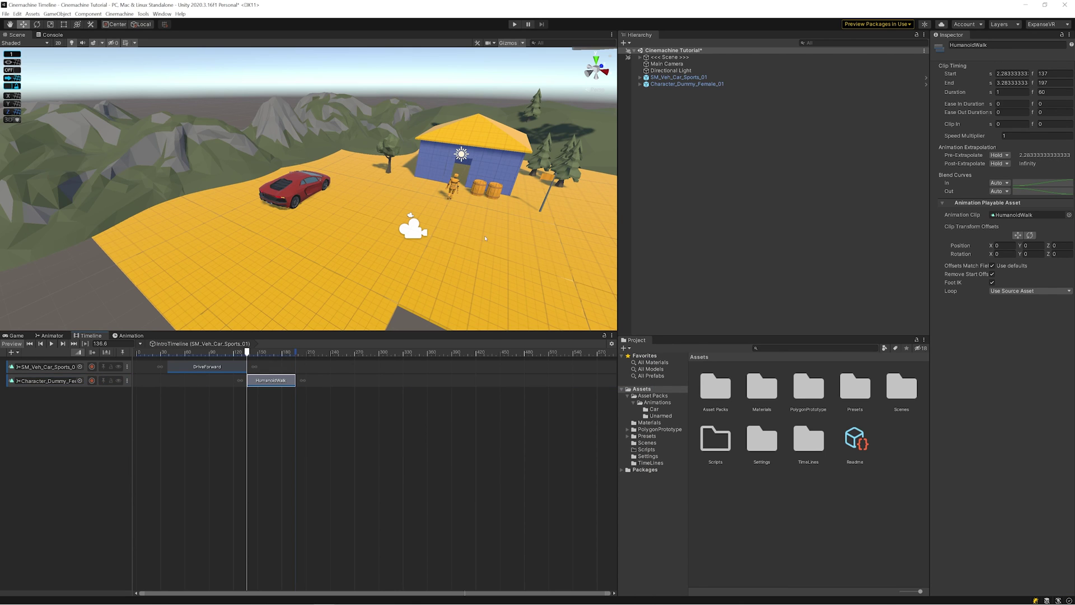
Move and rotate the walk clip's offset so the character starts beside the parked car.
mouse_move(246, 353)
left_mouse_down()
mouse_move(168, 353)
mouse_move(239, 354)
mouse_move(243, 372)
left_mouse_up()
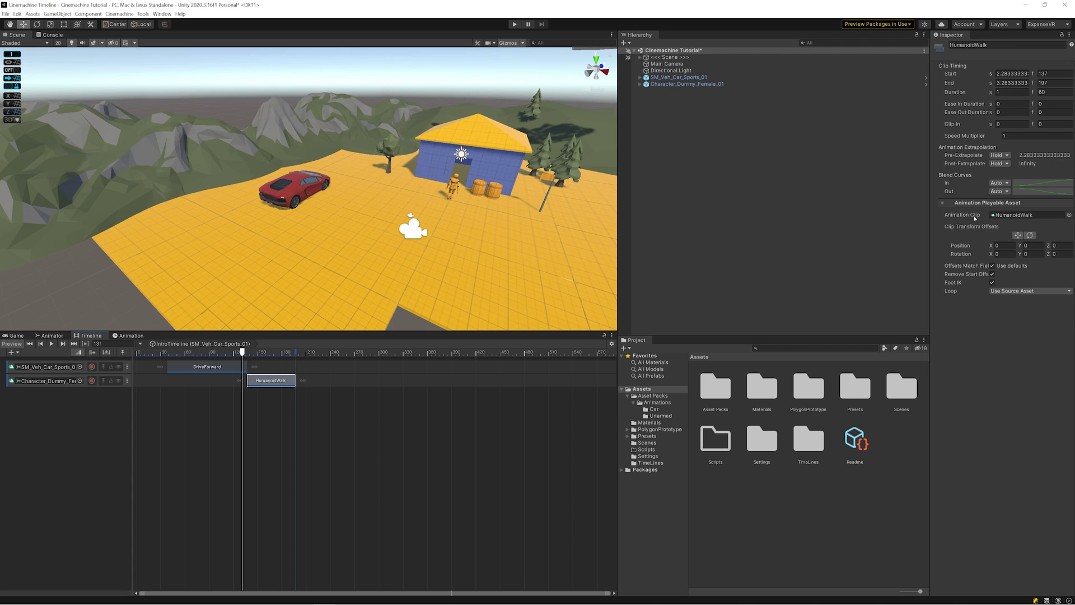
left_click(1017, 235)
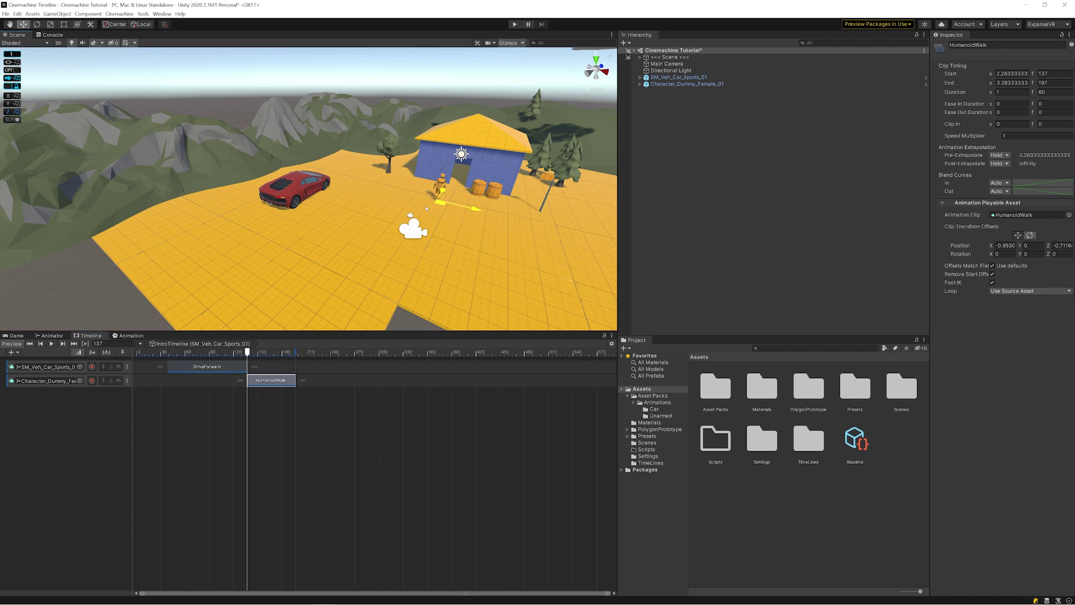
left_click_drag(452, 201, 344, 215)
left_click(1029, 235)
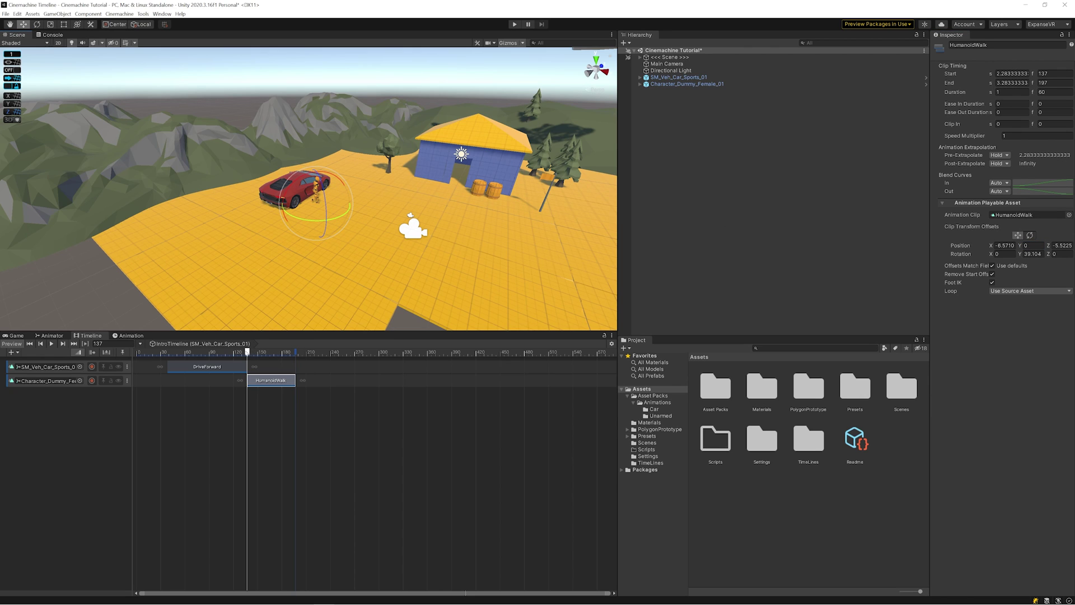
left_click_drag(247, 353, 290, 362)
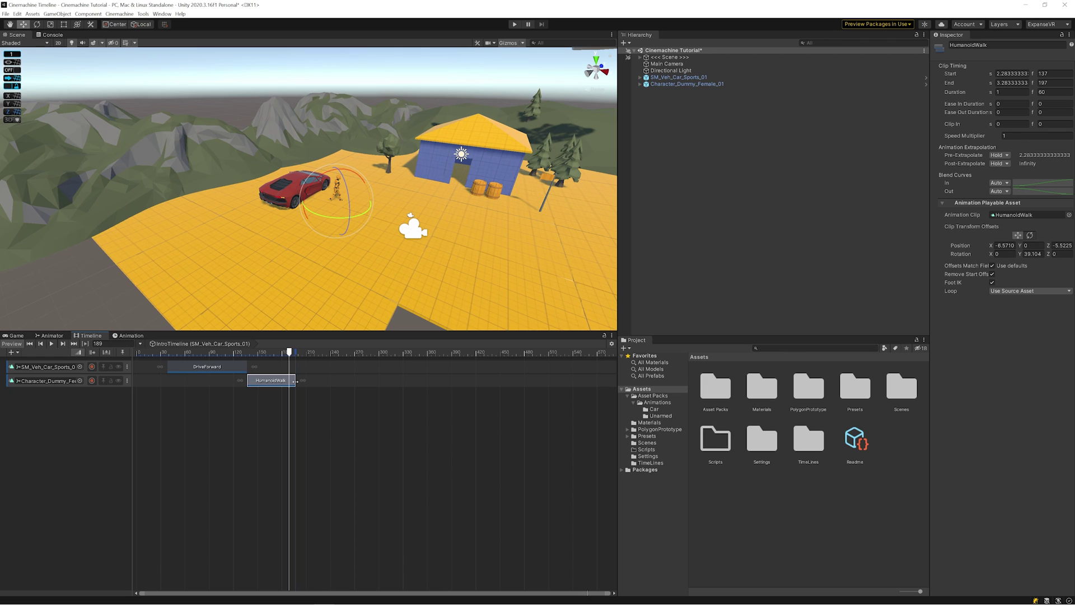
Lengthen the HumanoidWalk clip so it ends at frame 462, previewing the walk.
left_click_drag(295, 381, 470, 386)
left_click_drag(291, 355, 464, 358)
left_click(471, 383)
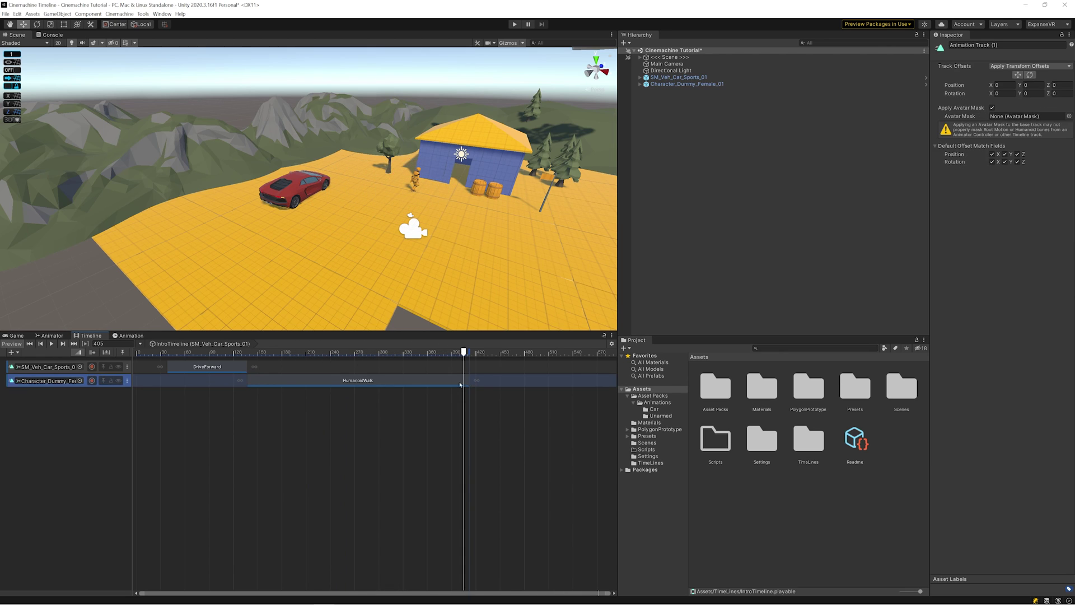
left_click(426, 383)
left_click_drag(467, 380, 490, 354)
mouse_move(426, 280)
right_mouse_down()
mouse_move(360, 291)
mouse_move(432, 285)
right_mouse_up()
left_click_drag(484, 376, 314, 356)
Slide HumanoidWalk to run from frame 163 to 488, preview it, then test in Play mode.
left_click(493, 352)
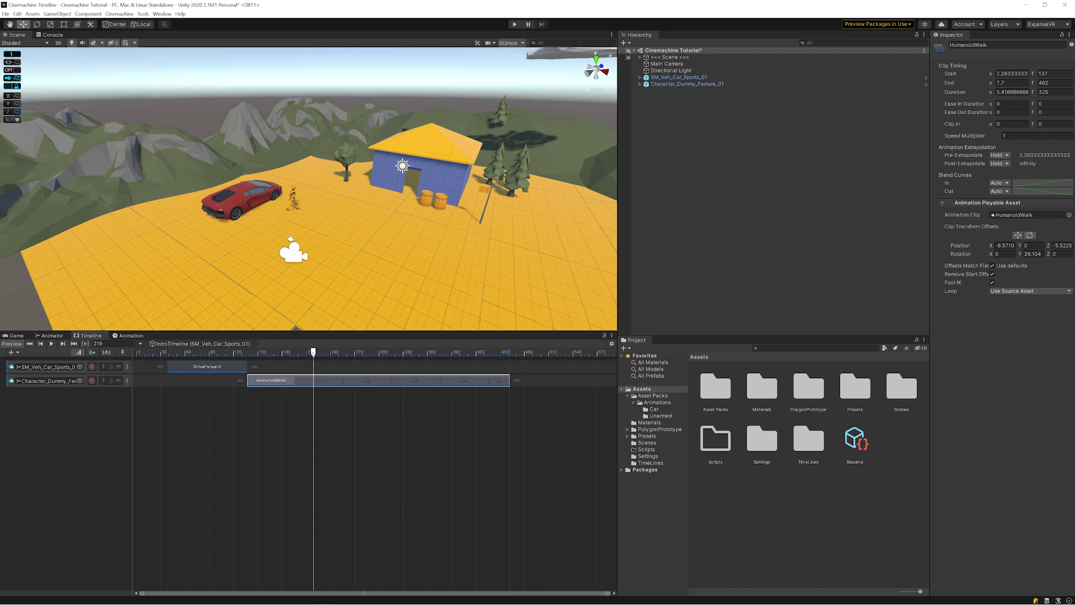
left_click_drag(314, 357, 135, 370)
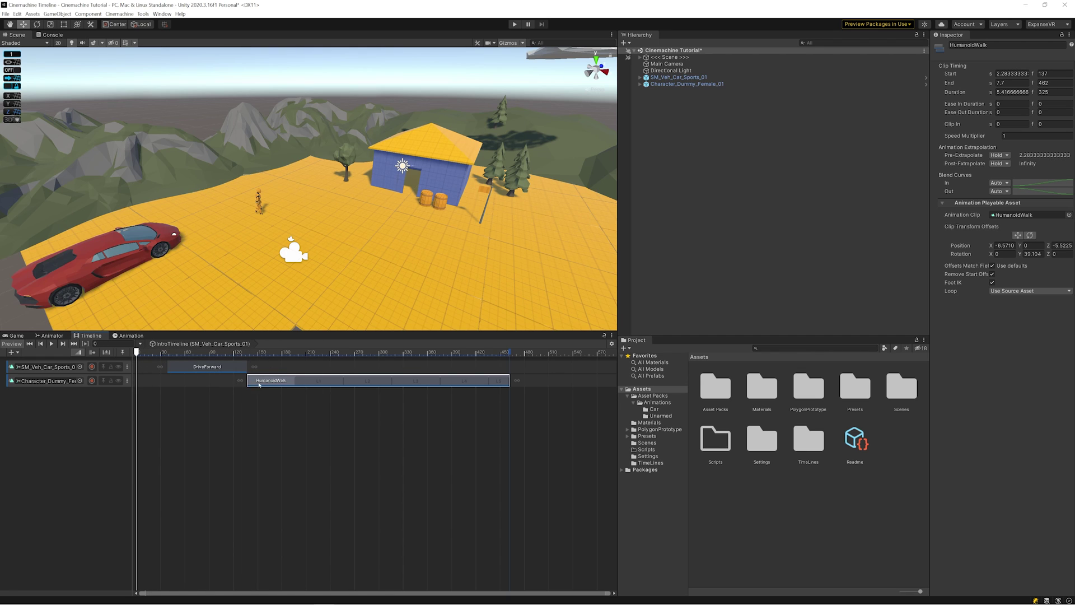
left_click_drag(259, 384, 281, 382)
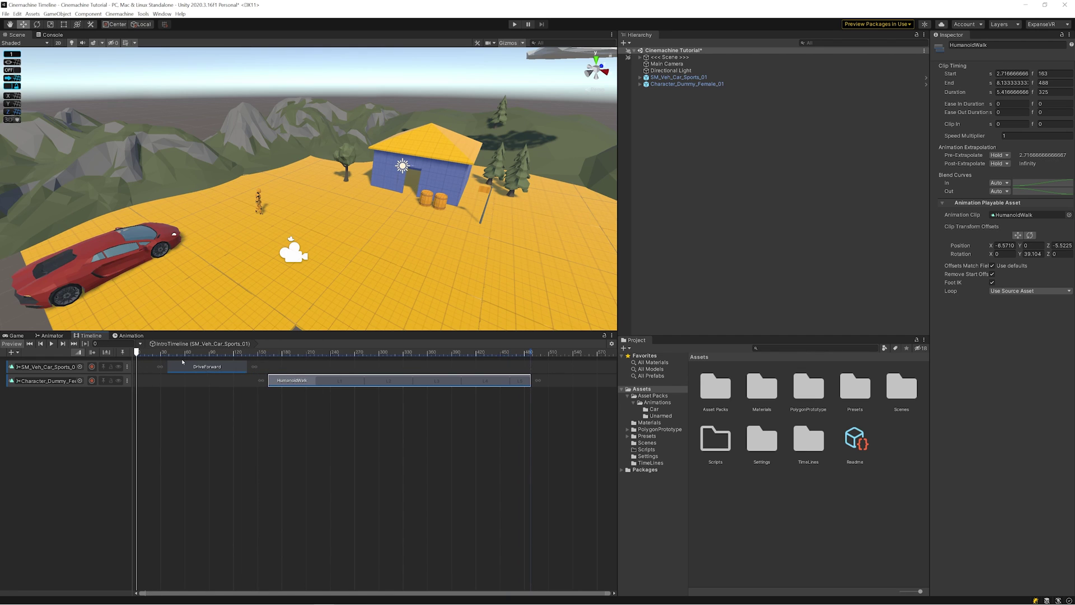
left_click_drag(178, 356, 134, 352)
left_click(514, 24)
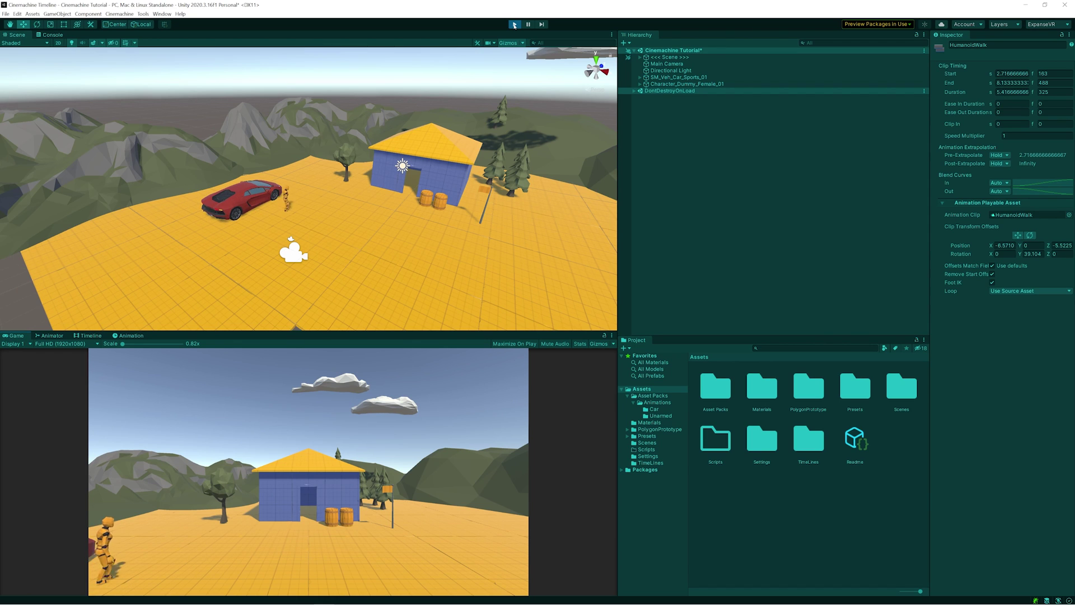
left_click(514, 25)
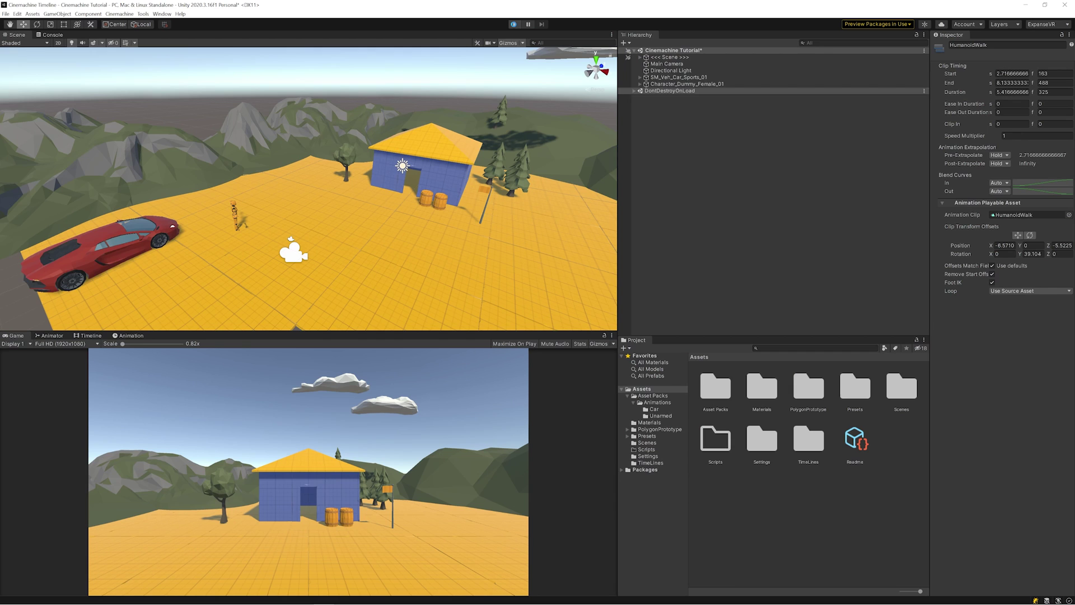
left_click(90, 336)
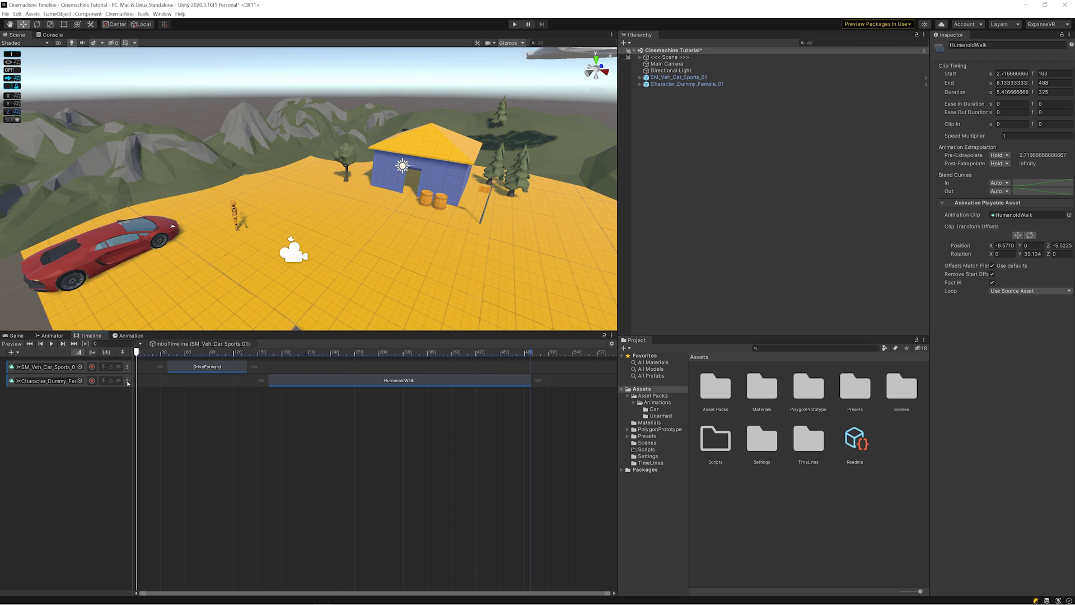
Add a HumanoidIdle clip over frames 0–174, match offsets to HumanoidWalk, and blend 11 frames.
left_click(127, 382)
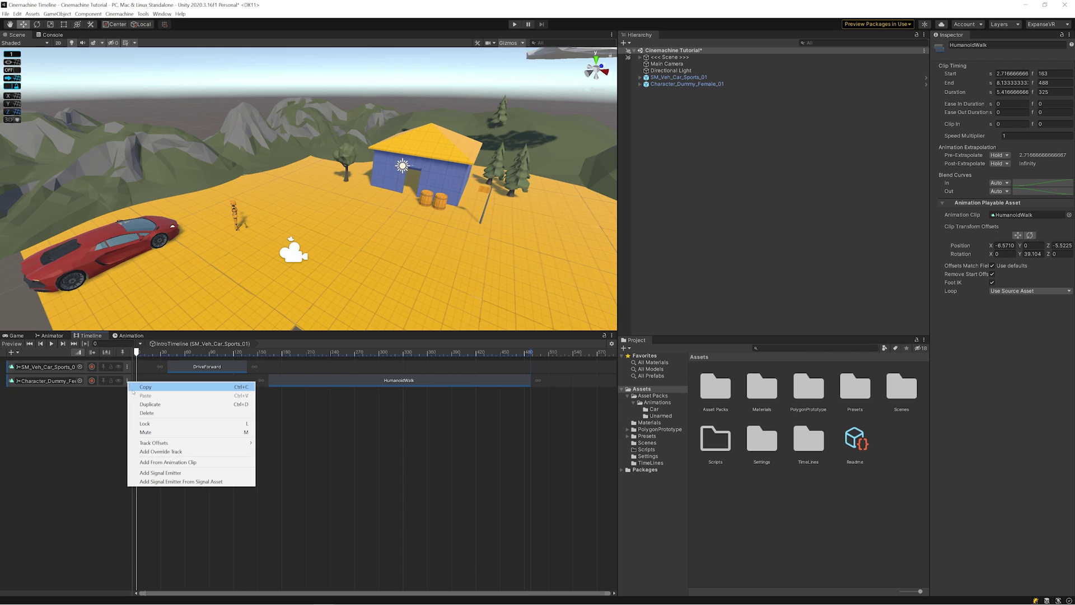
left_click(165, 462)
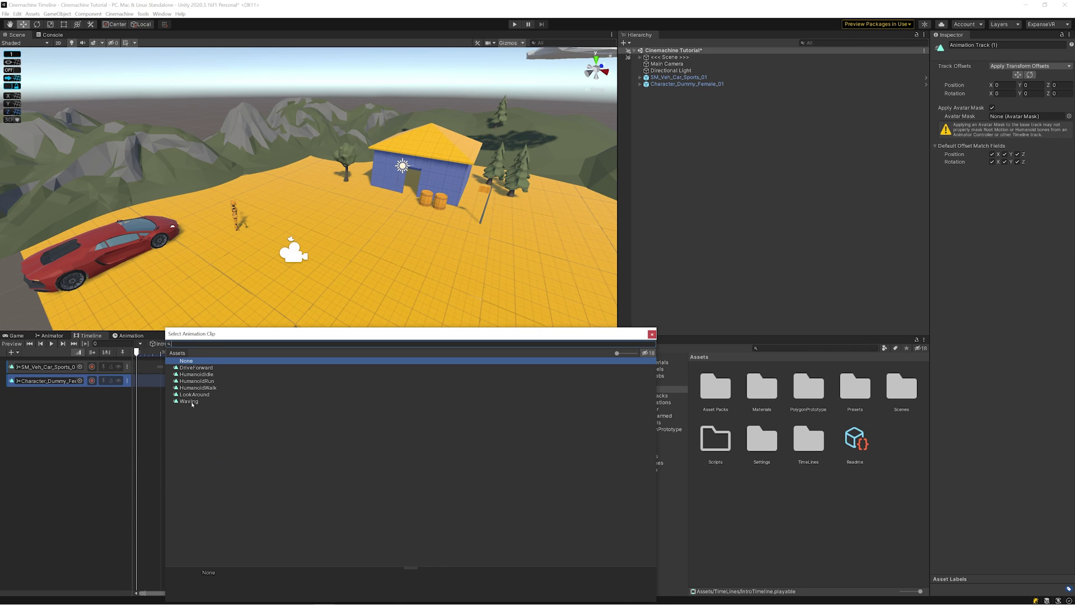
double_click(197, 375)
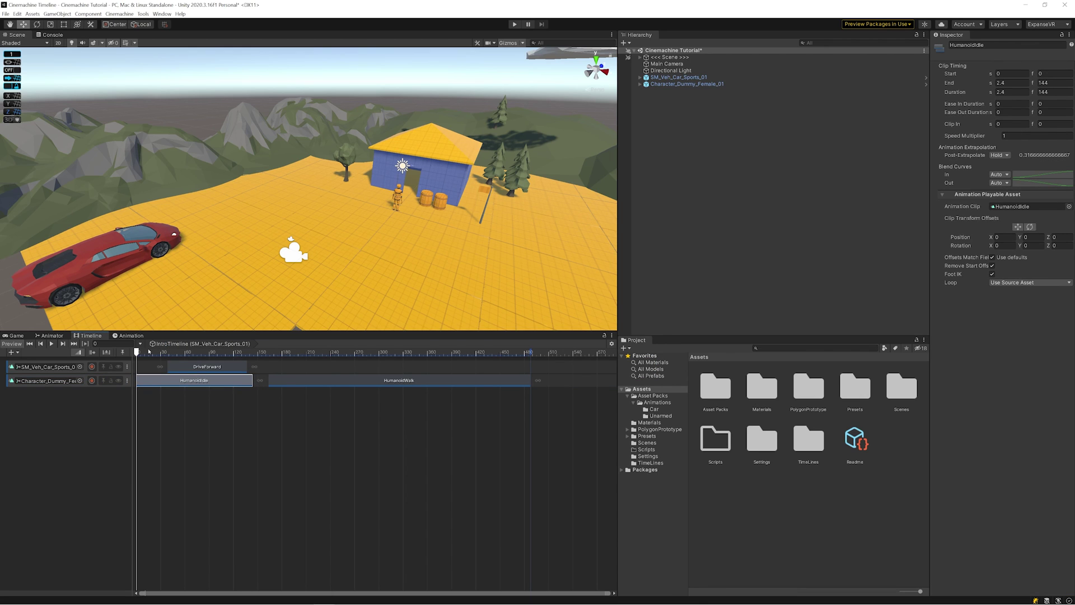
left_click_drag(146, 351, 178, 376)
right_click(197, 384)
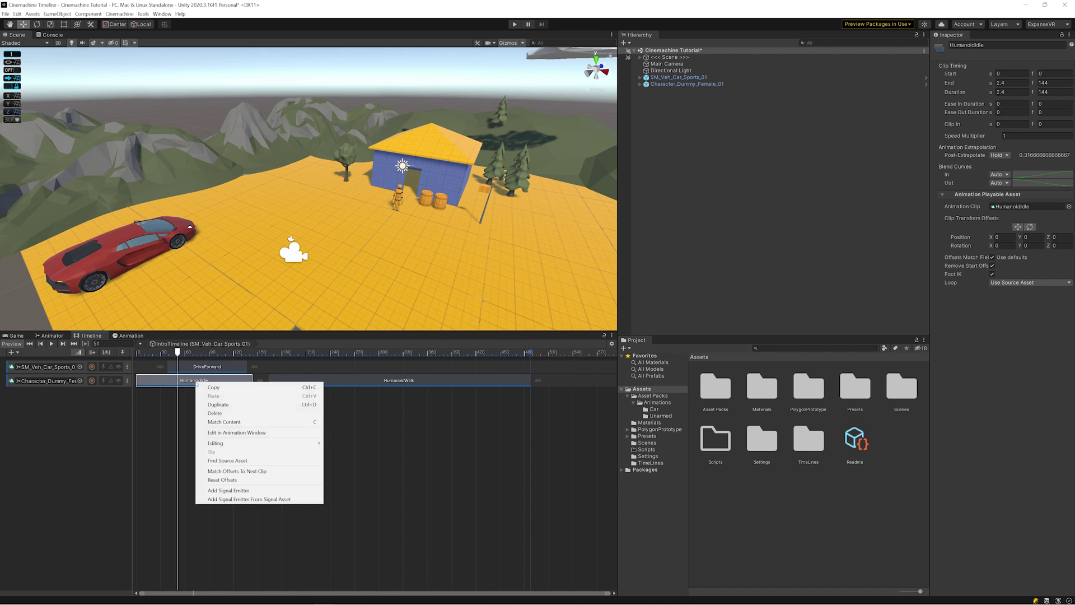
left_click(227, 472)
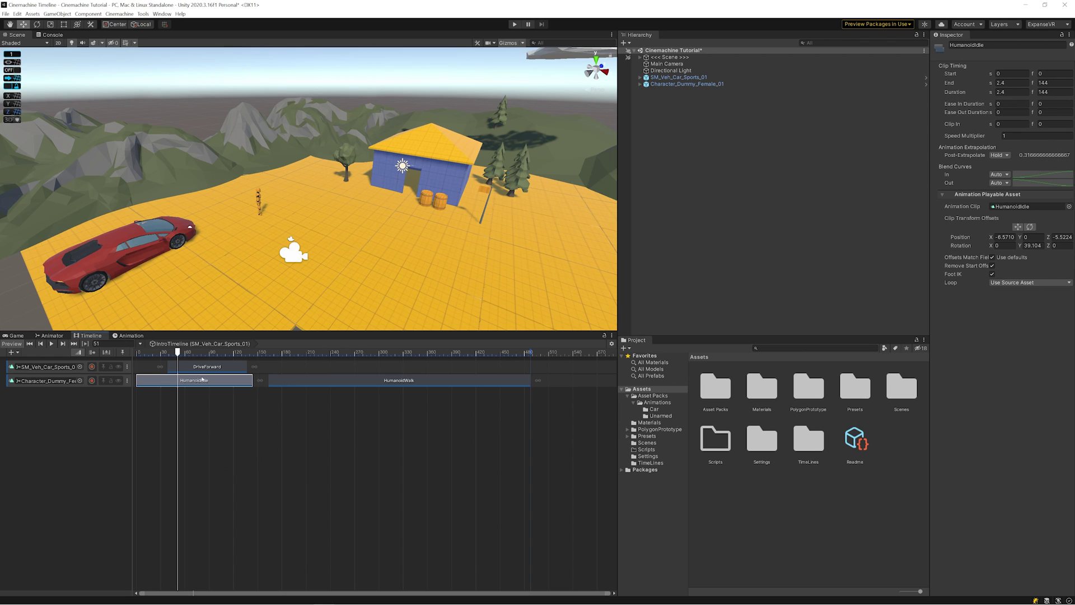
mouse_move(251, 380)
left_mouse_down()
mouse_move(279, 380)
mouse_move(242, 380)
mouse_move(274, 380)
left_mouse_up()
left_click_drag(178, 352, 122, 360)
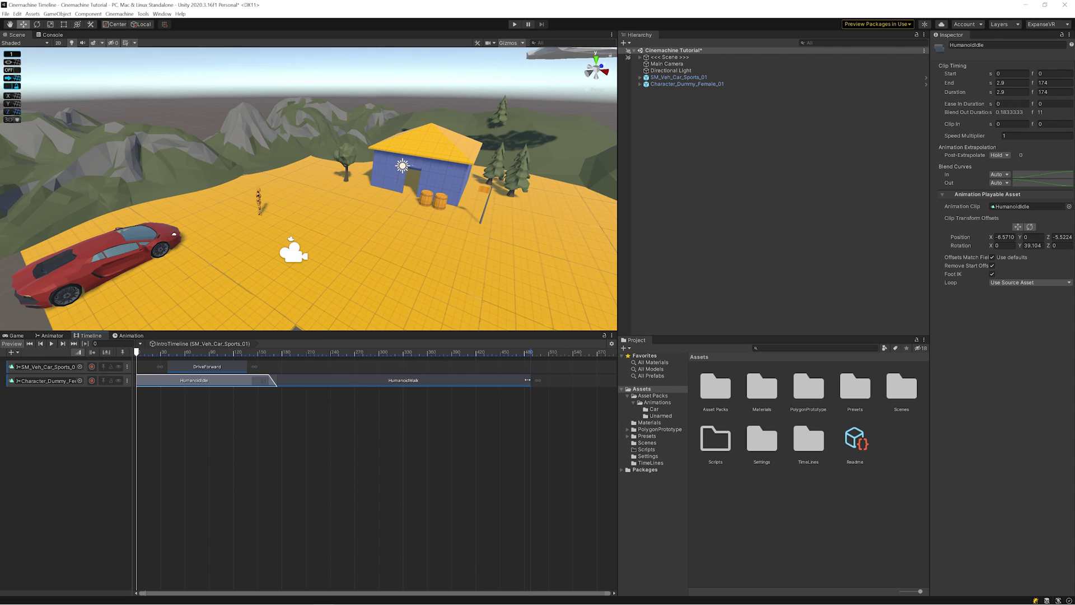
Add a LookAround animation clip to the character track at frame 500.
left_click(540, 353)
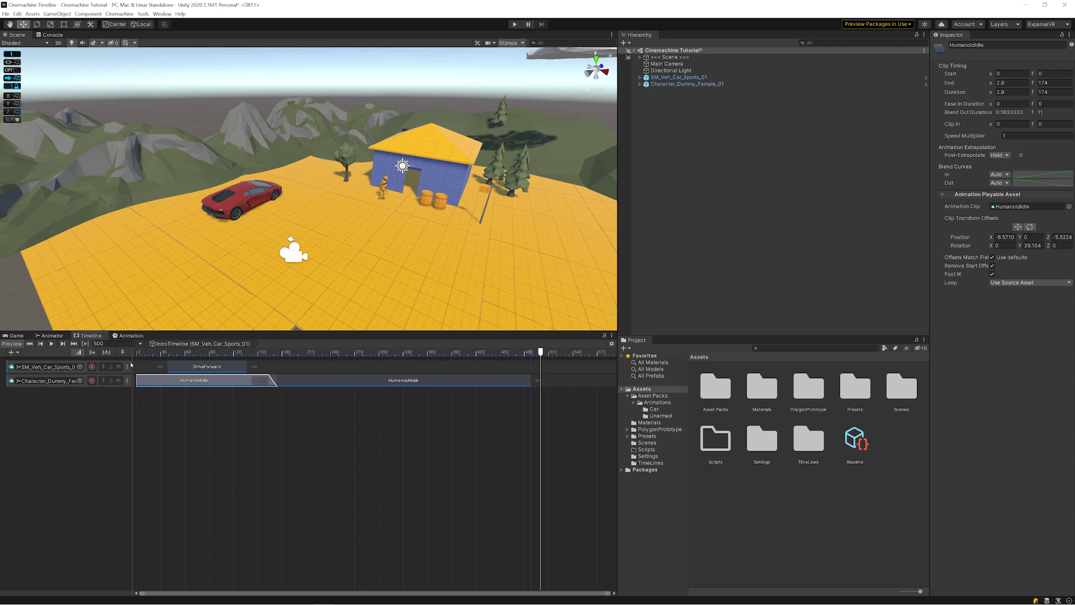
left_click(127, 381)
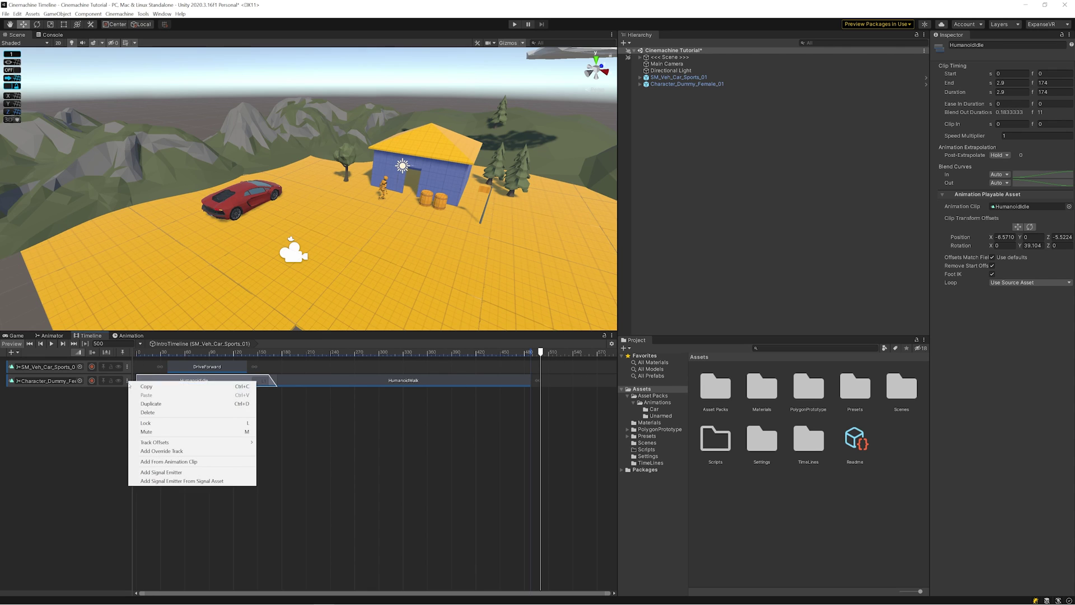
left_click(168, 462)
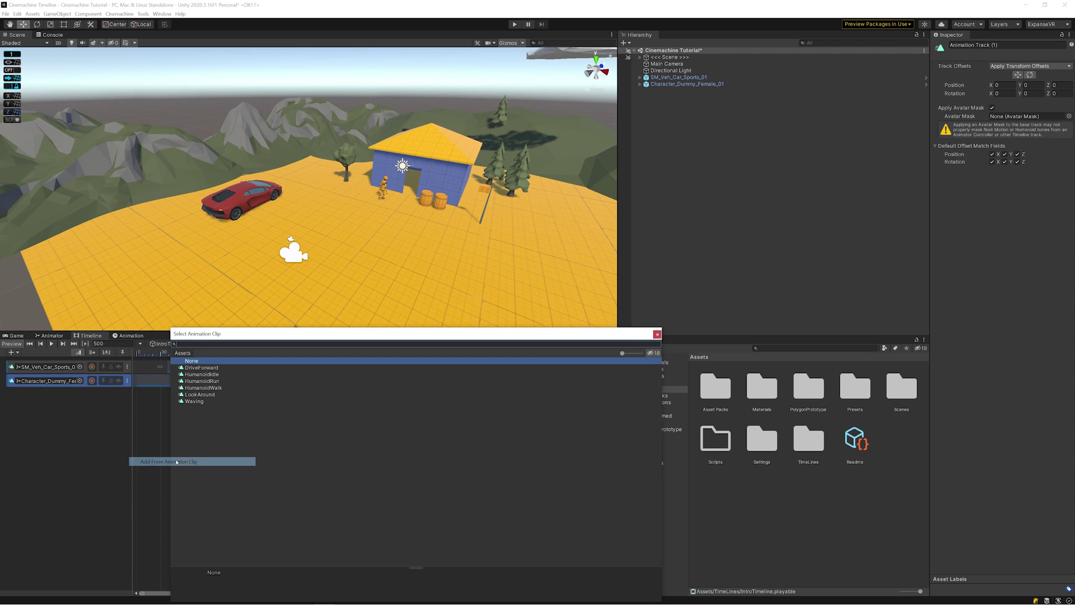
double_click(202, 395)
scroll(472, 396, "down", 5)
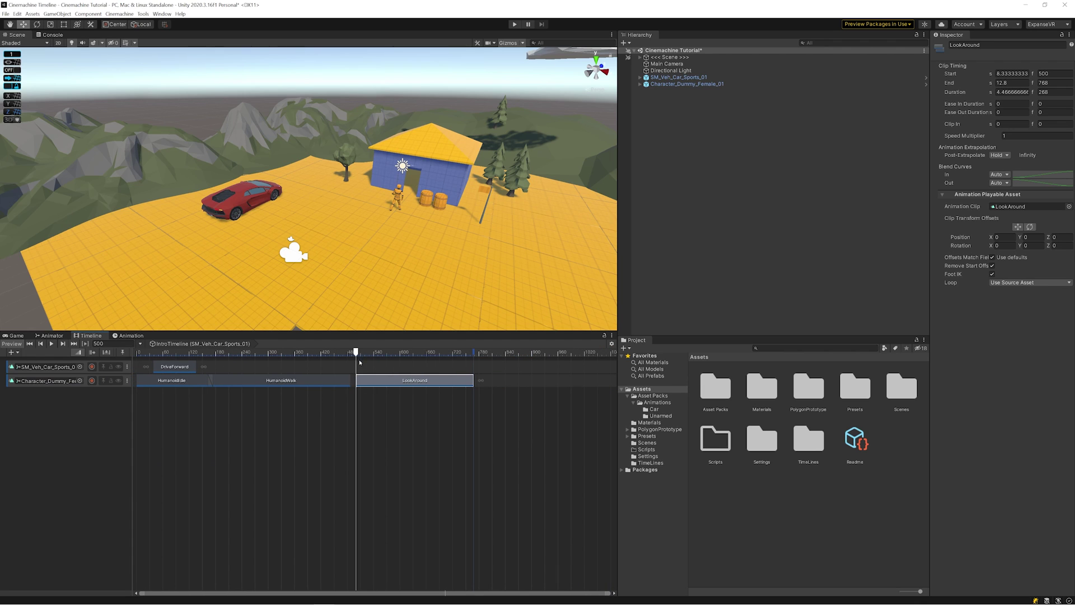
Match LookAround's offsets to HumanoidWalk and overlap them for a 19-frame blend-in.
right_click(368, 381)
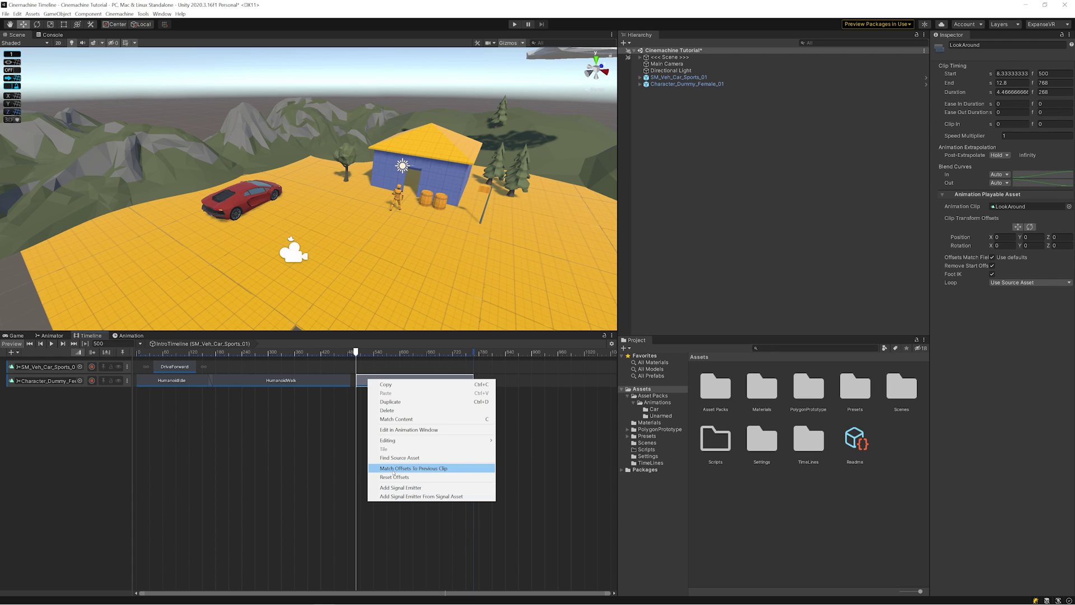
left_click(393, 470)
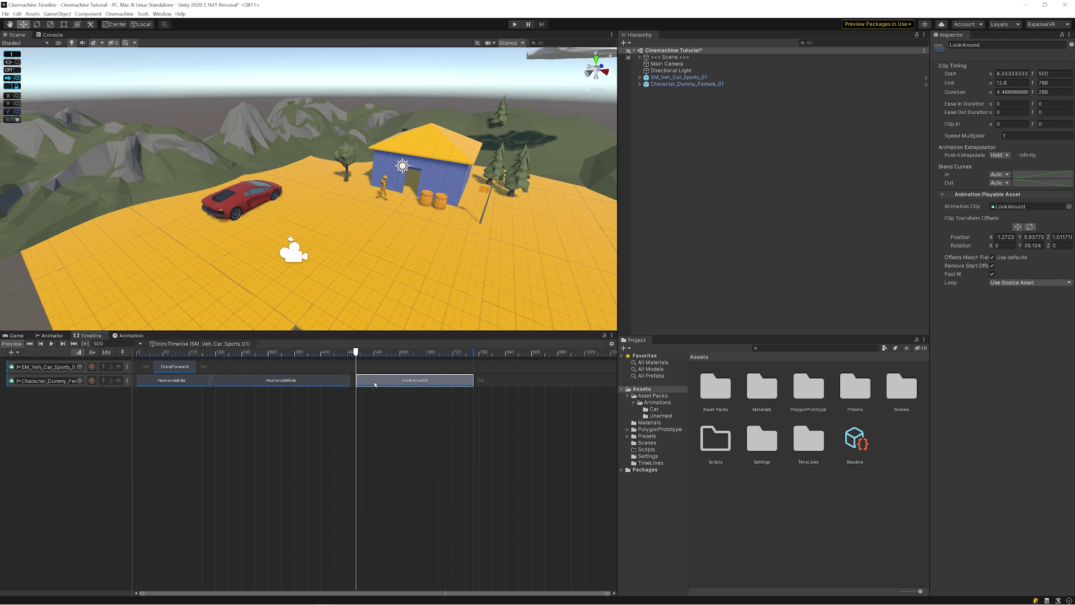
left_click_drag(355, 354, 310, 355)
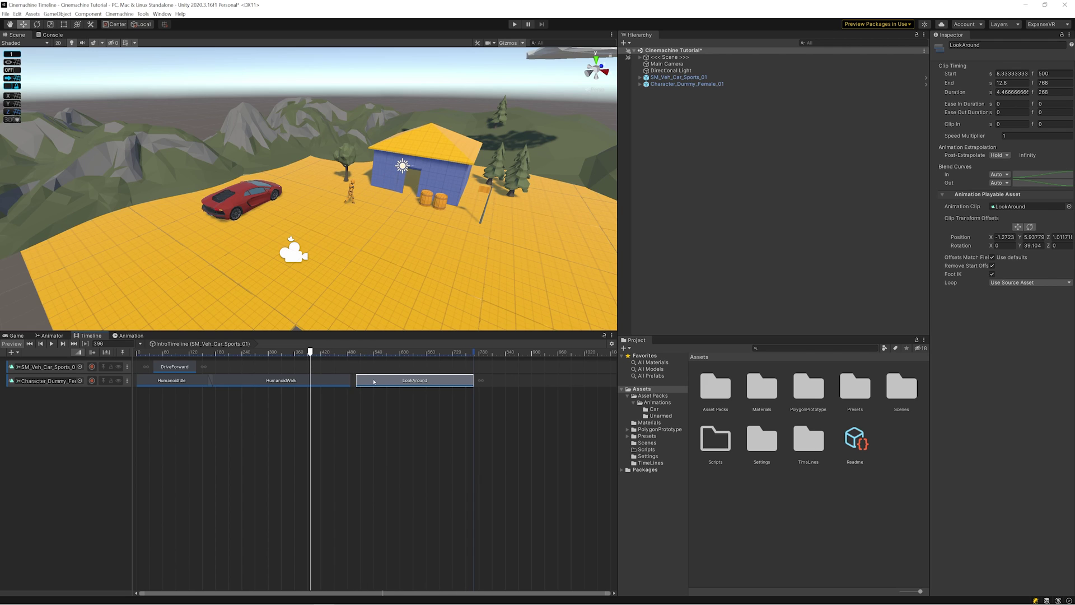
left_click_drag(374, 381, 361, 382)
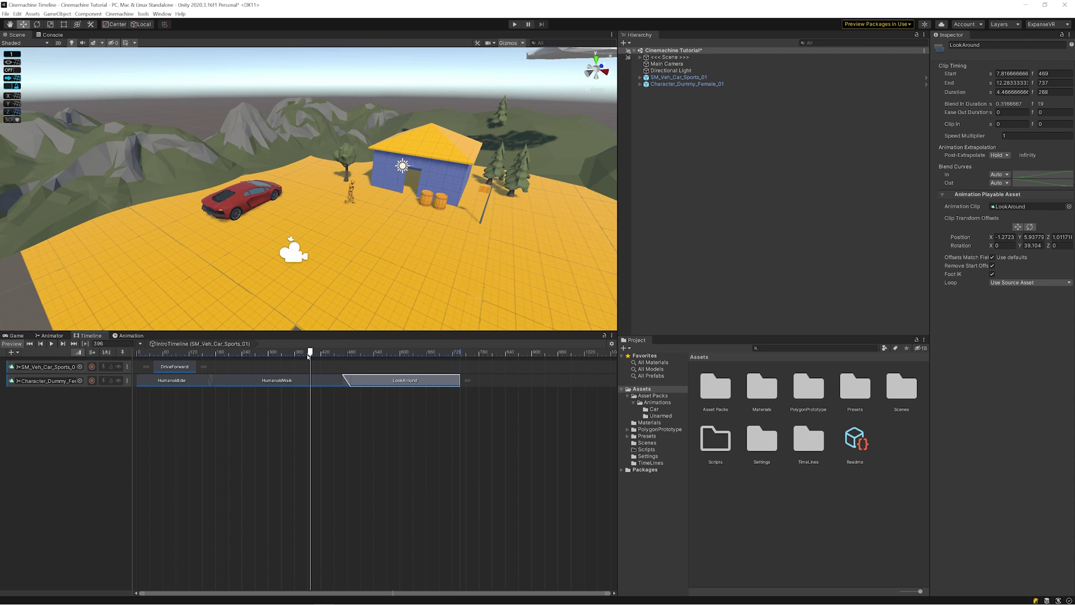
left_click_drag(308, 356, 426, 371)
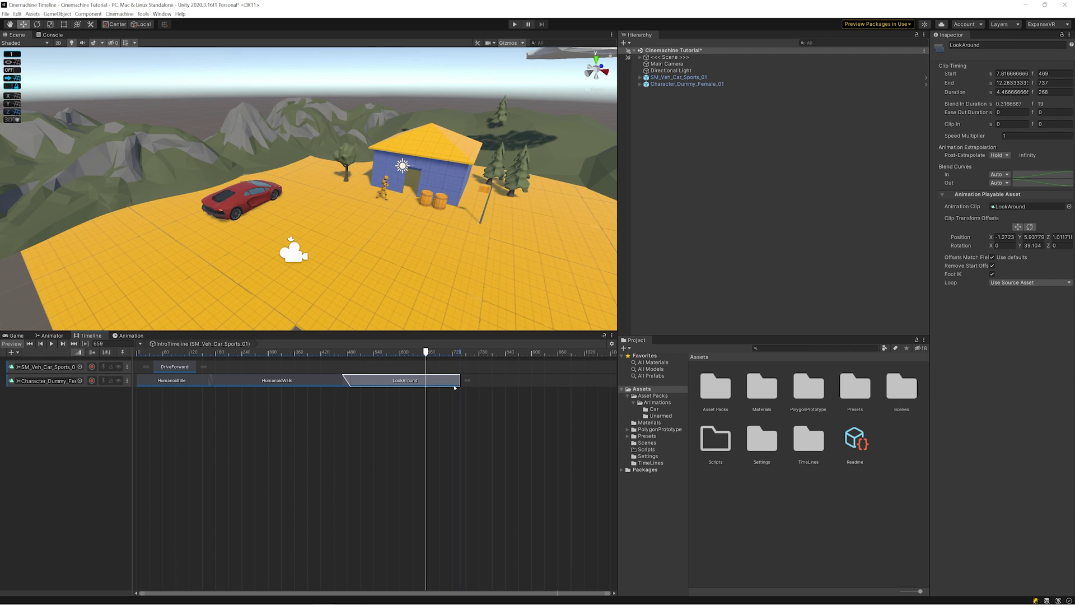
Copy the HumanoidIdle clip and paste it at frame 810 after LookAround.
left_click(172, 380)
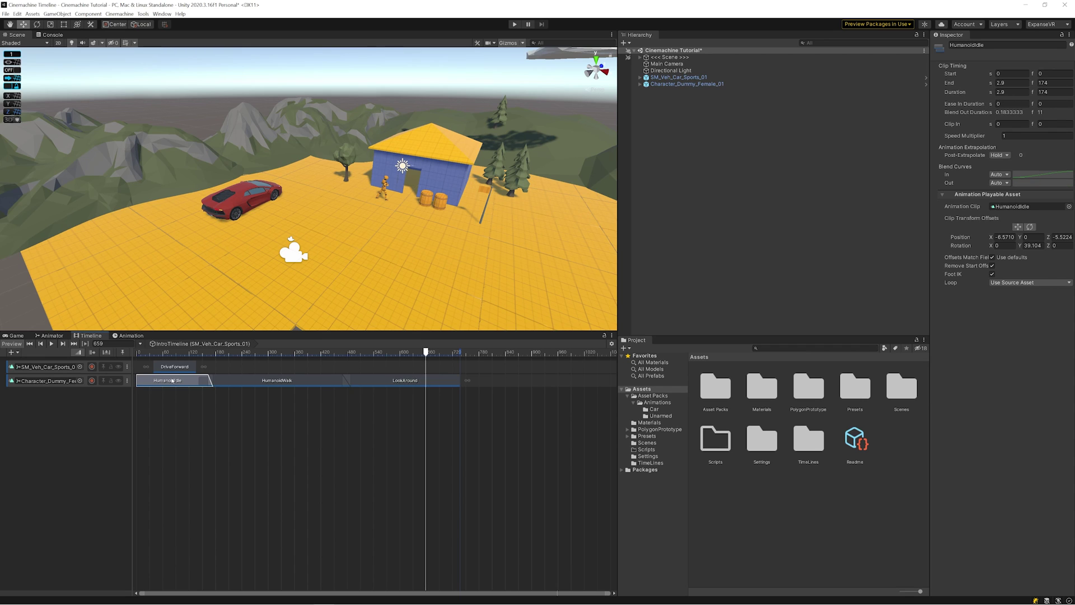
key("alt")
right_click(172, 381)
left_click(492, 380)
left_click(492, 352)
left_click(496, 396)
right_click(492, 381)
left_click(501, 393)
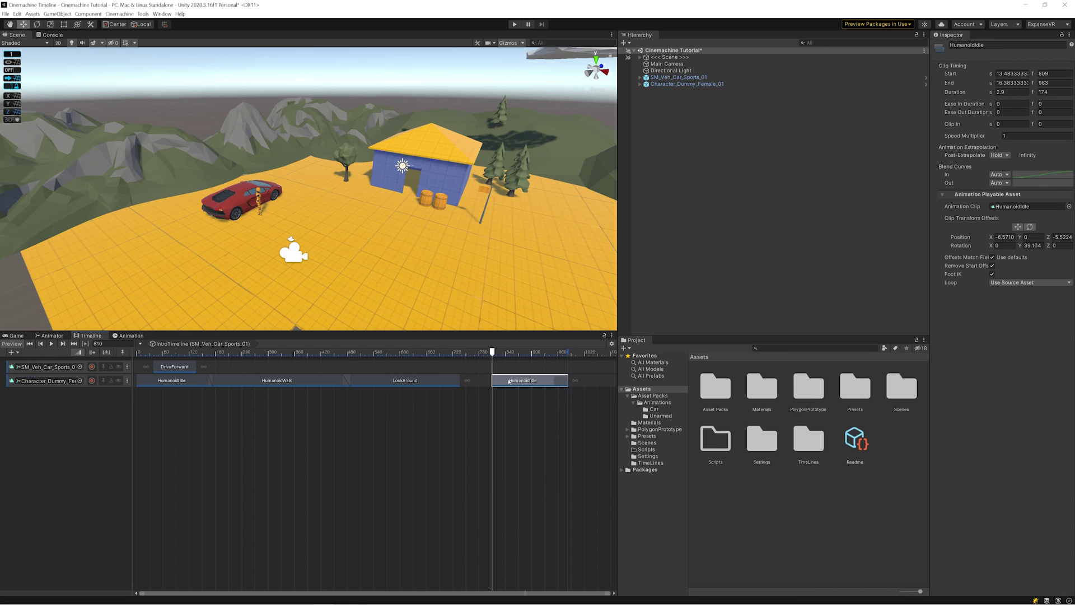
Blend the idle copy from LookAround, match offsets, extend it to frame 1021, then play.
left_click_drag(508, 382, 467, 382)
right_click(472, 381)
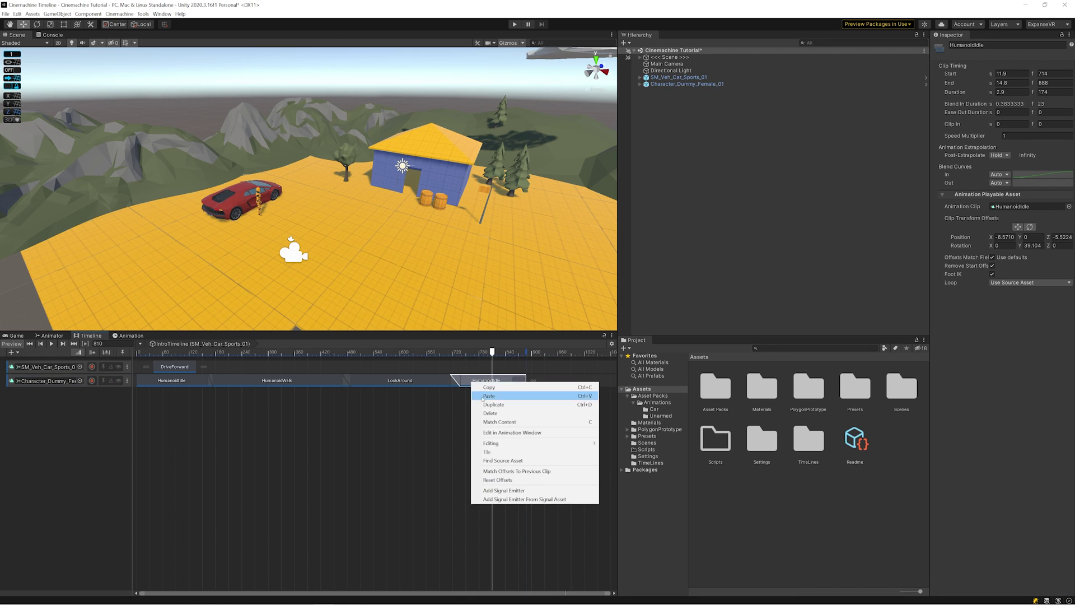
left_click(509, 471)
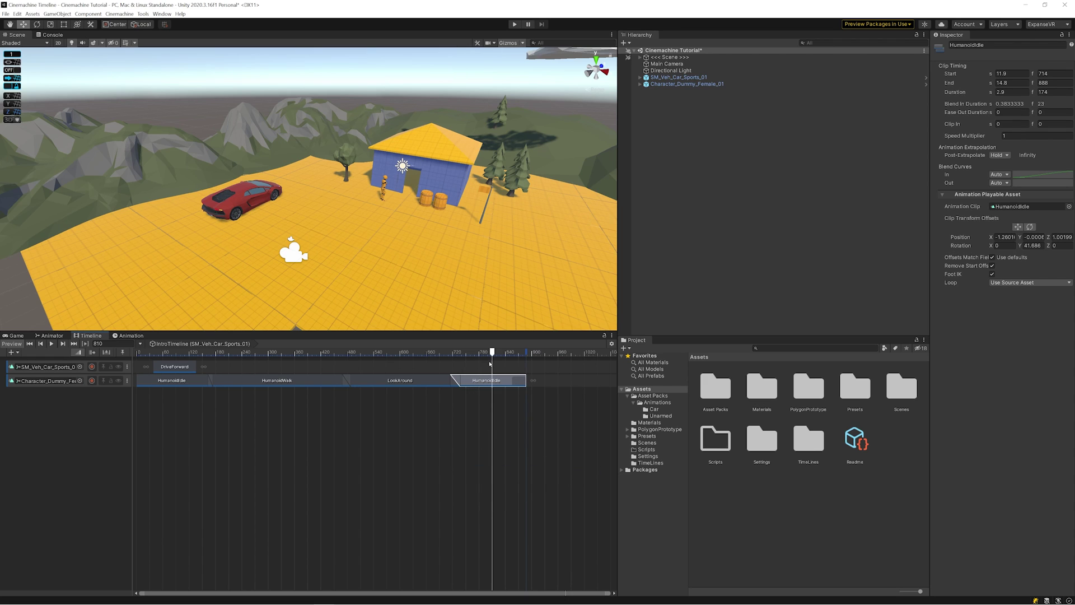
left_click_drag(492, 353, 567, 384)
left_click_drag(422, 359, 503, 358)
left_click_drag(566, 380, 583, 380)
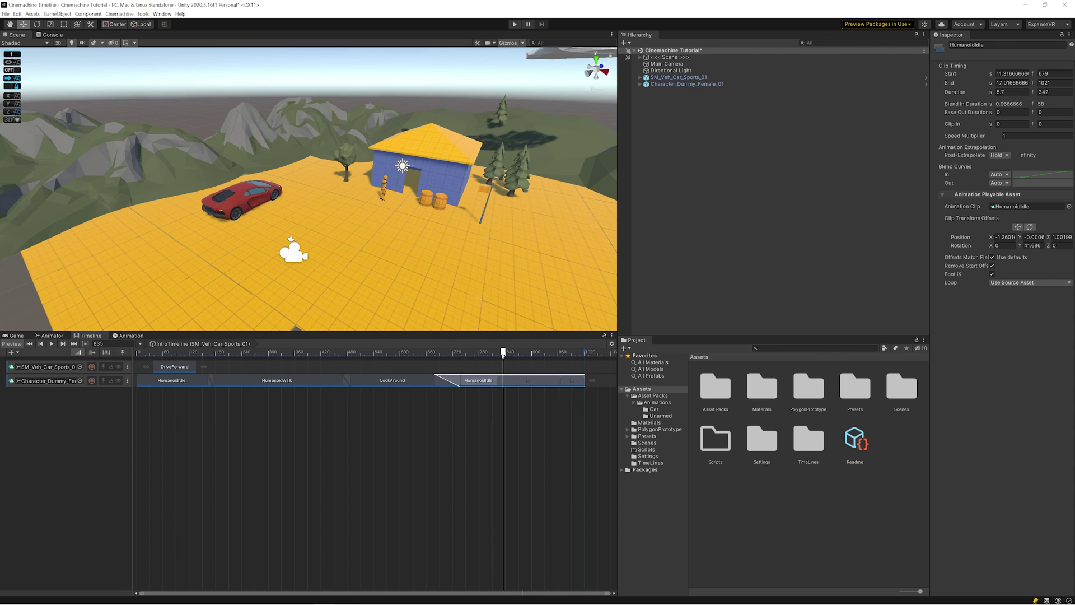
left_click_drag(500, 357, 134, 358)
left_click(514, 24)
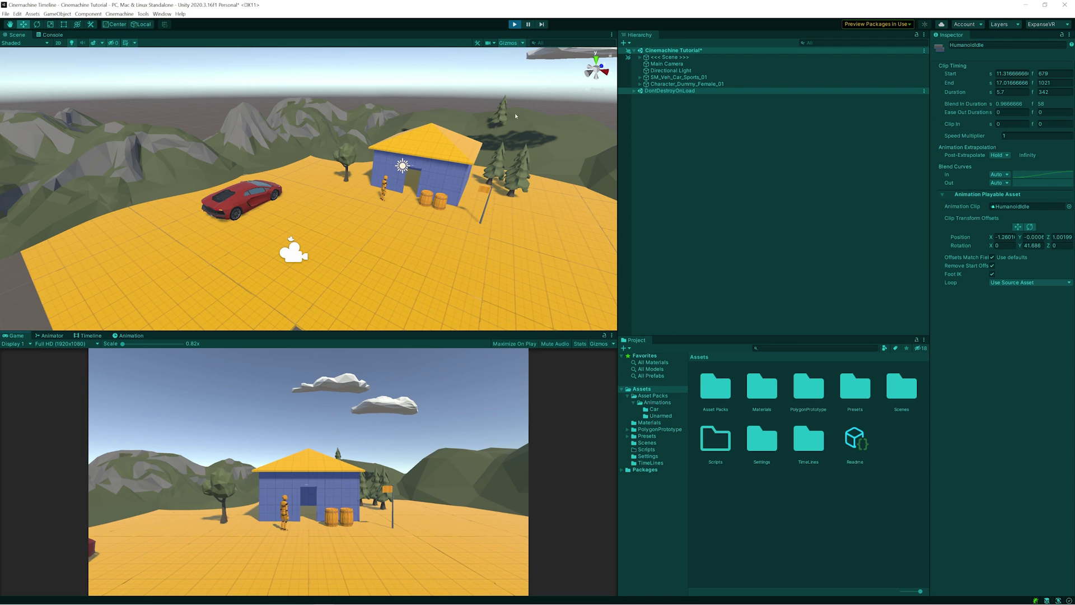
Exit play mode to return to the timeline's DriveForward and character clips.
left_click(513, 24)
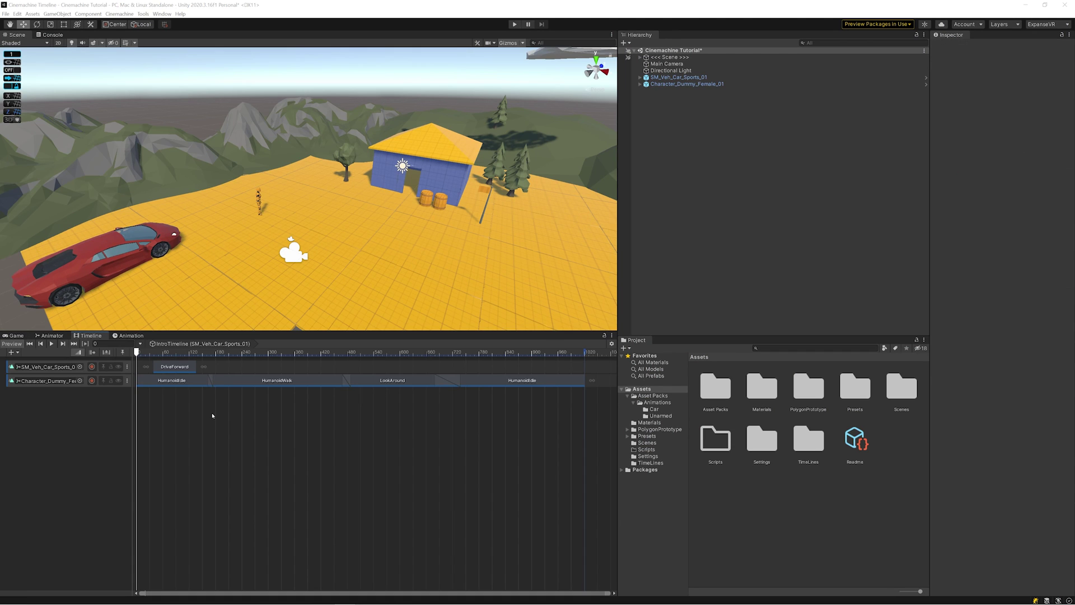
Delete the first HumanoidIdle clip, leaving HumanoidWalk, LookAround and HumanoidIdle.
left_click(149, 384)
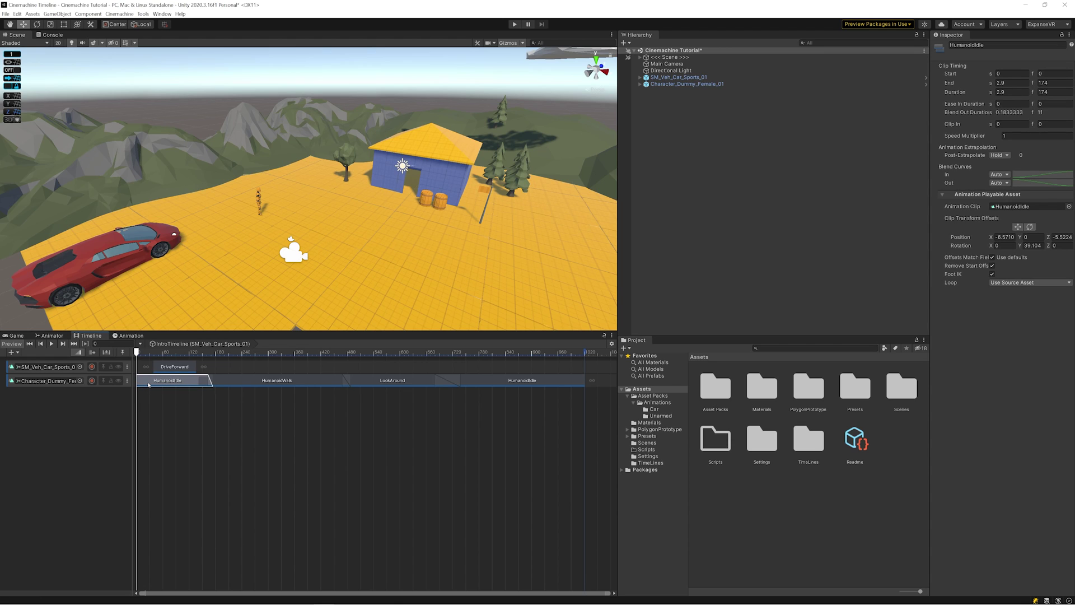
key("Delete")
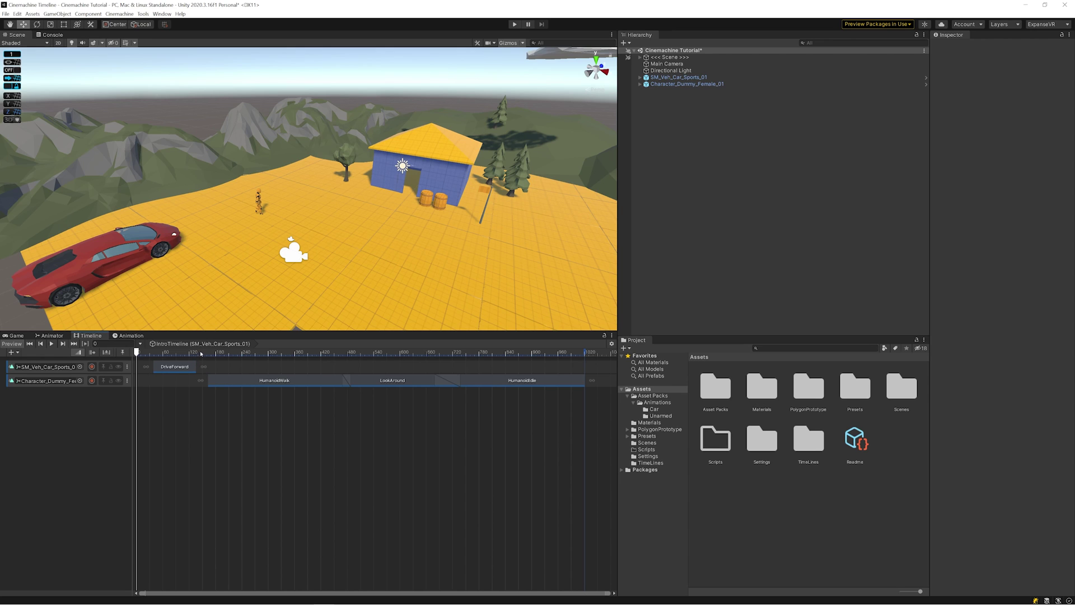
Show the Markers row and add a Signal Emitter at frame 151.
left_click_drag(201, 354, 136, 354)
right_click(213, 354)
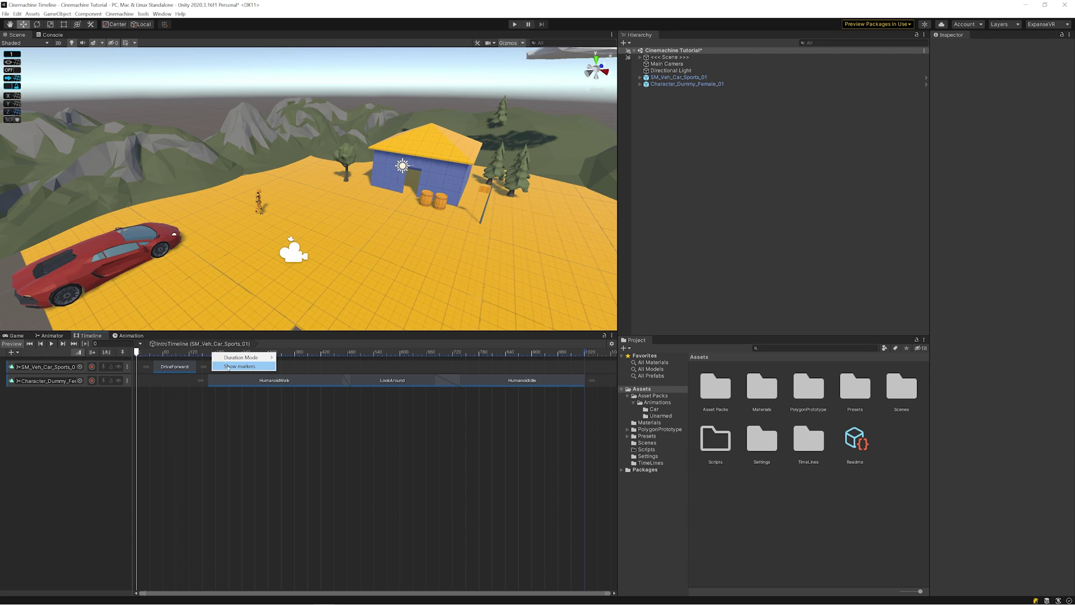
left_click(228, 366)
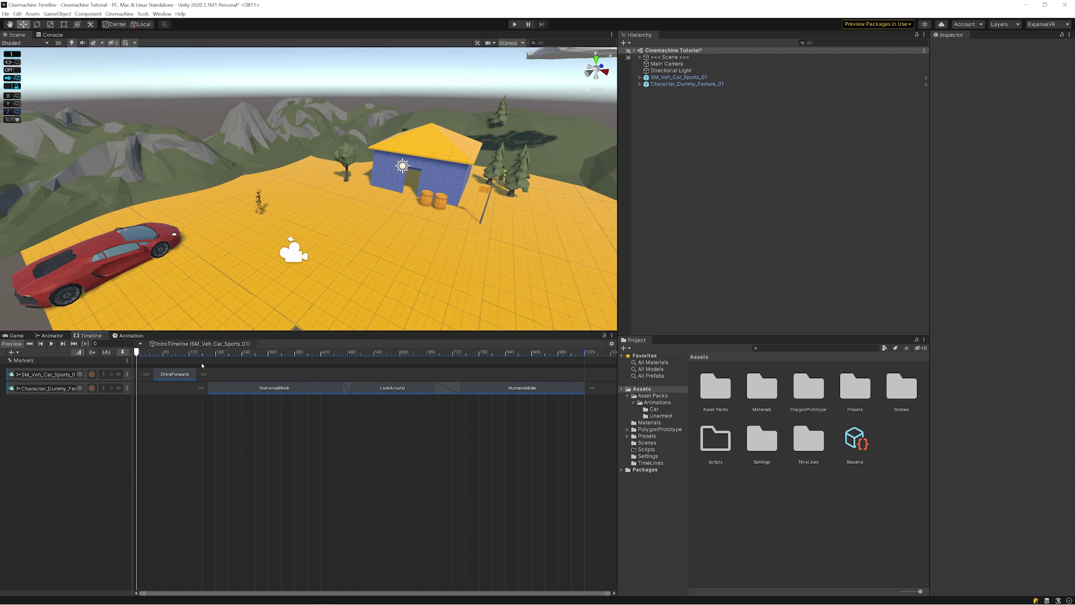
right_click(203, 363)
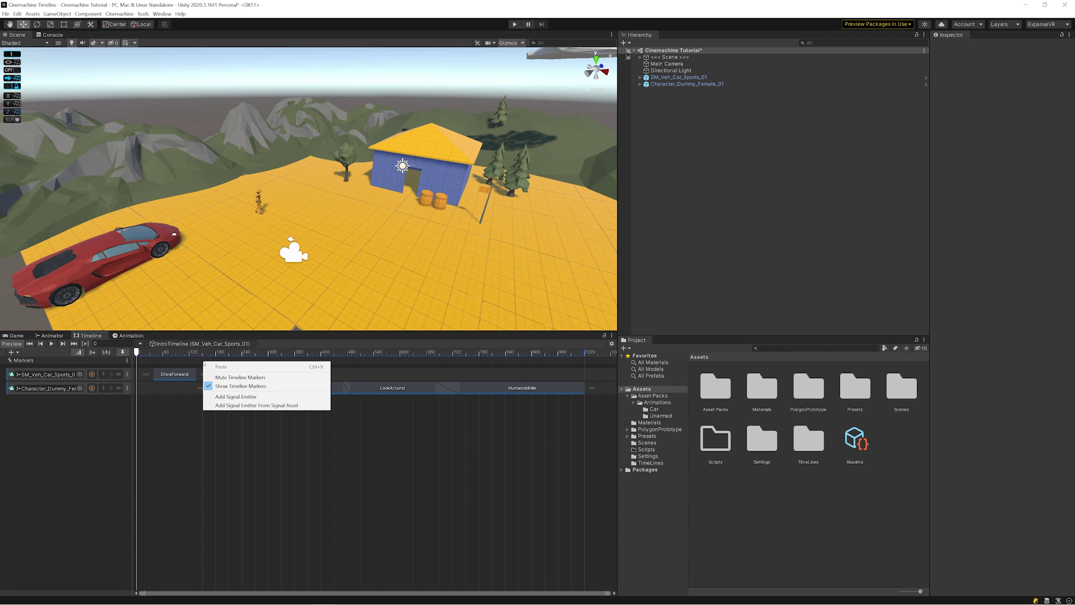
left_click(223, 397)
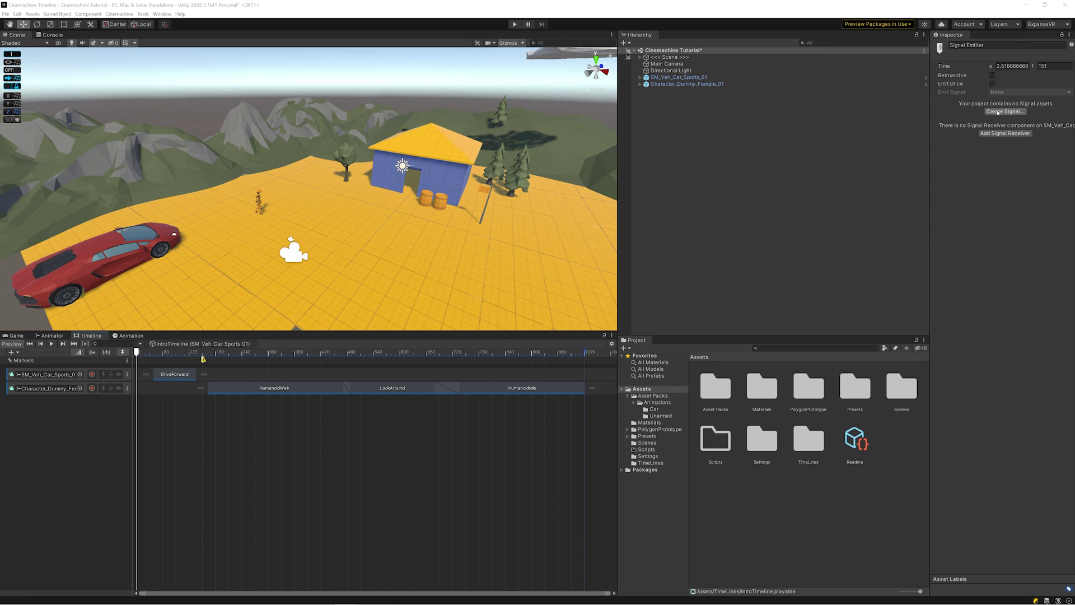
Create a CarArrived signal asset in a new TimeLines/Signals folder for the emitter.
left_click(991, 112)
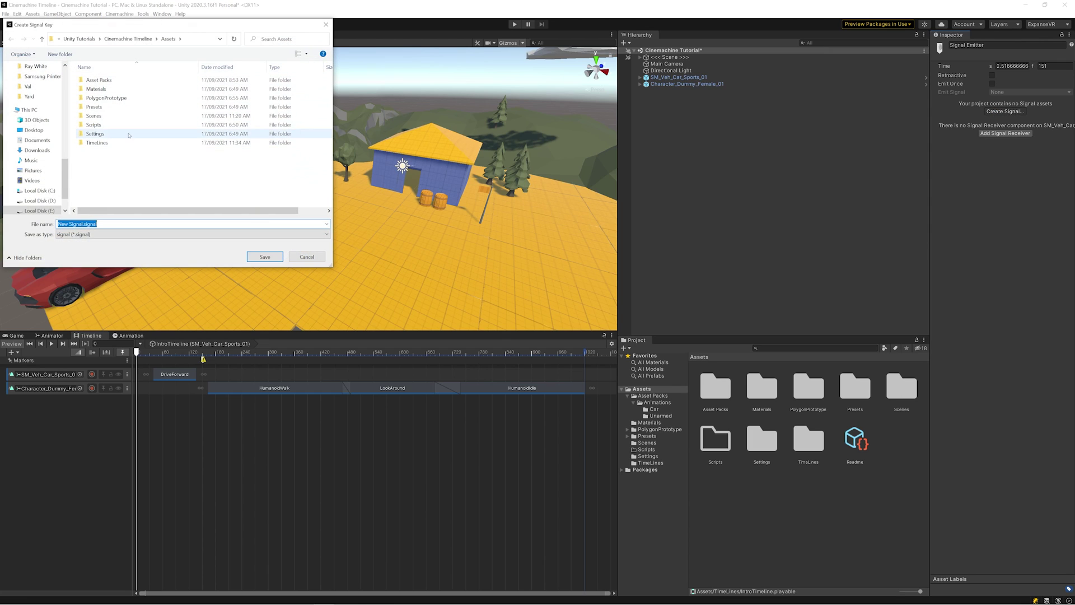
left_click(92, 144)
double_click(92, 144)
right_click(92, 144)
left_click(196, 249)
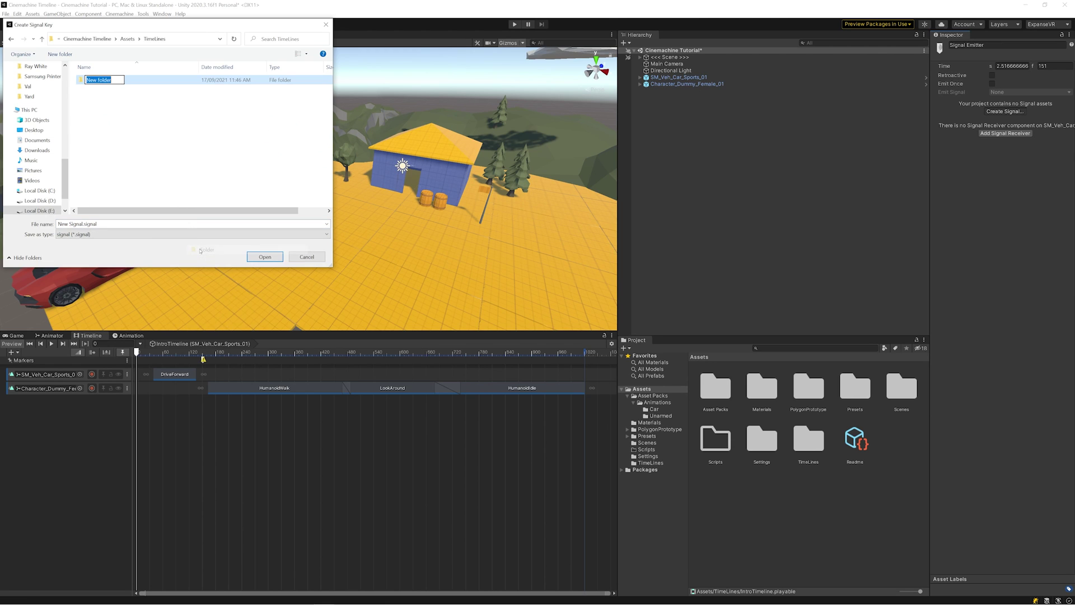
type("Signals")
key("Return")
double_click(84, 79)
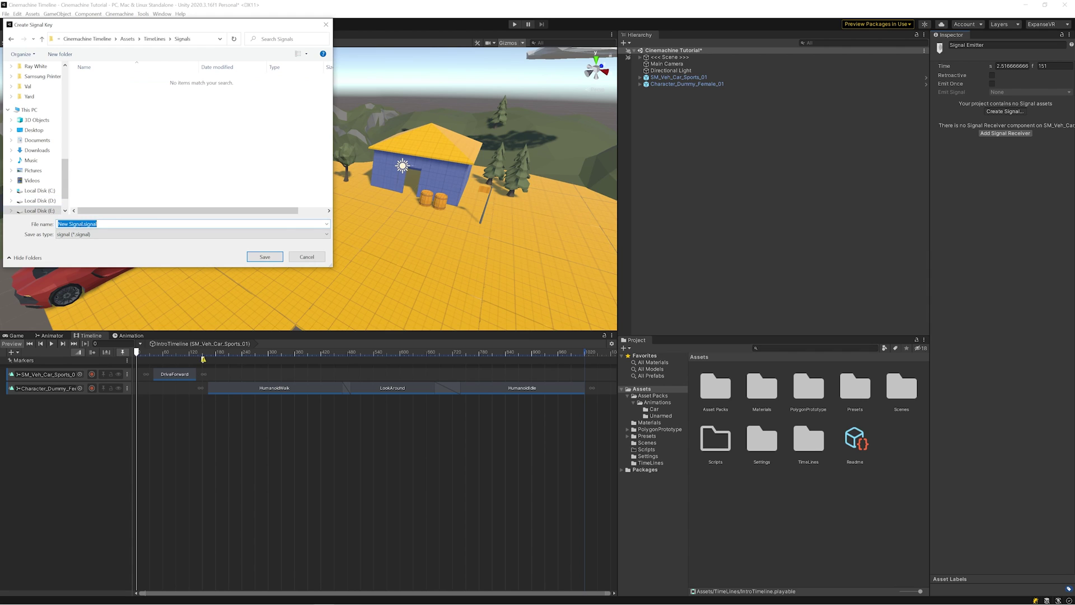
type("CarArrive")
type("d")
key("Return")
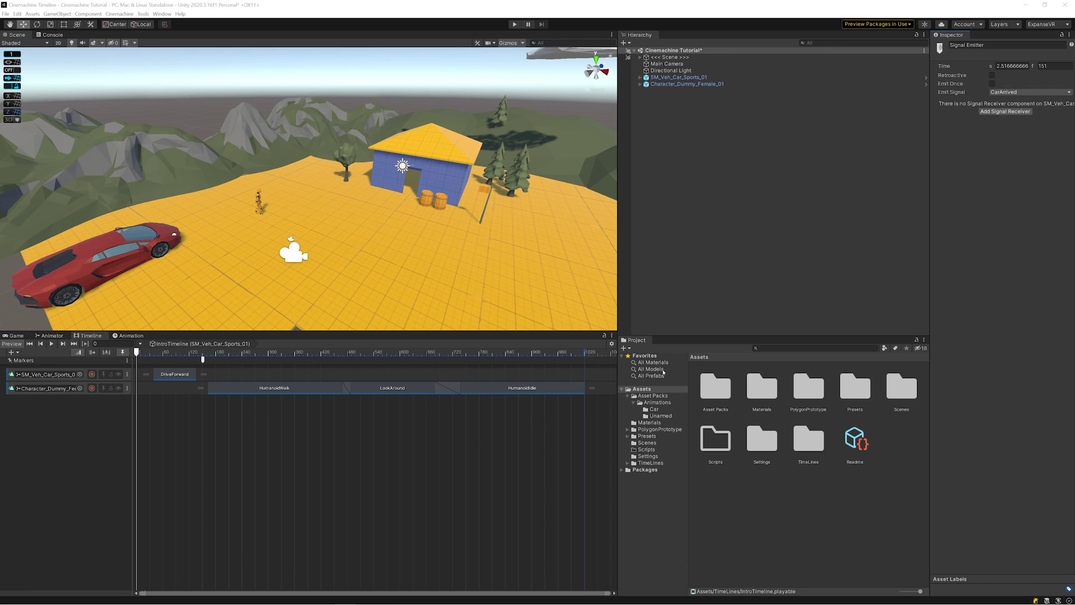
left_click(634, 402)
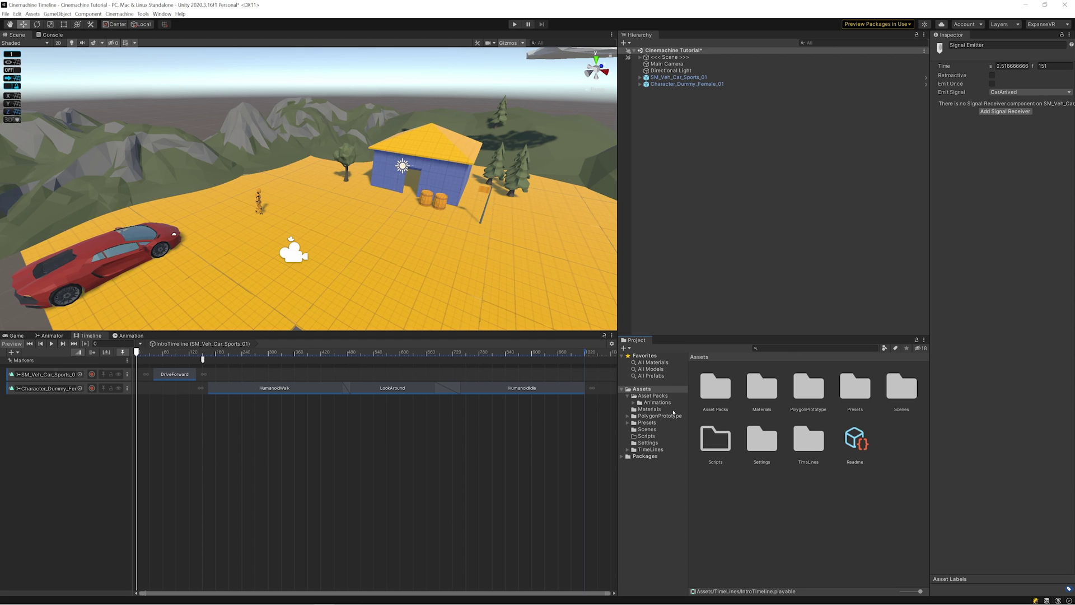
Create a C# script named IntroManager in the Scripts folder.
left_click(645, 436)
right_click(734, 403)
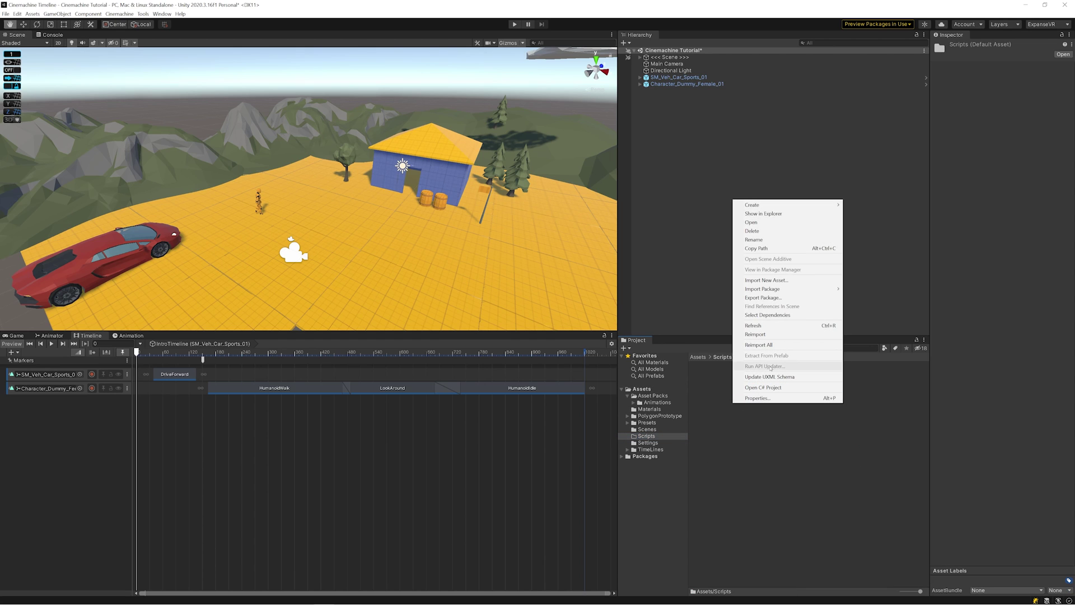
mouse_move(829, 205)
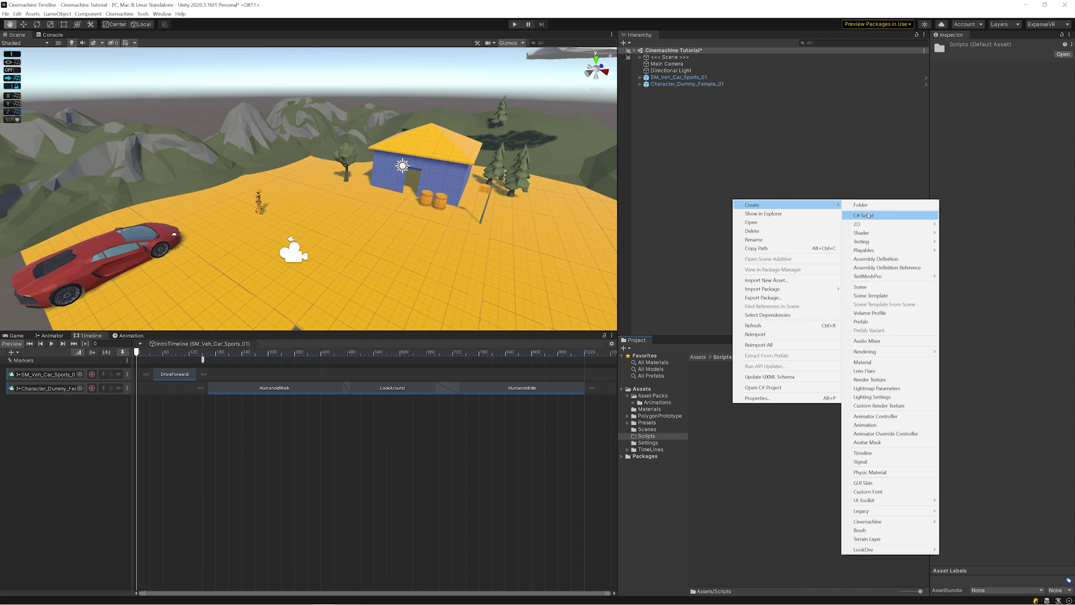
left_click(868, 216)
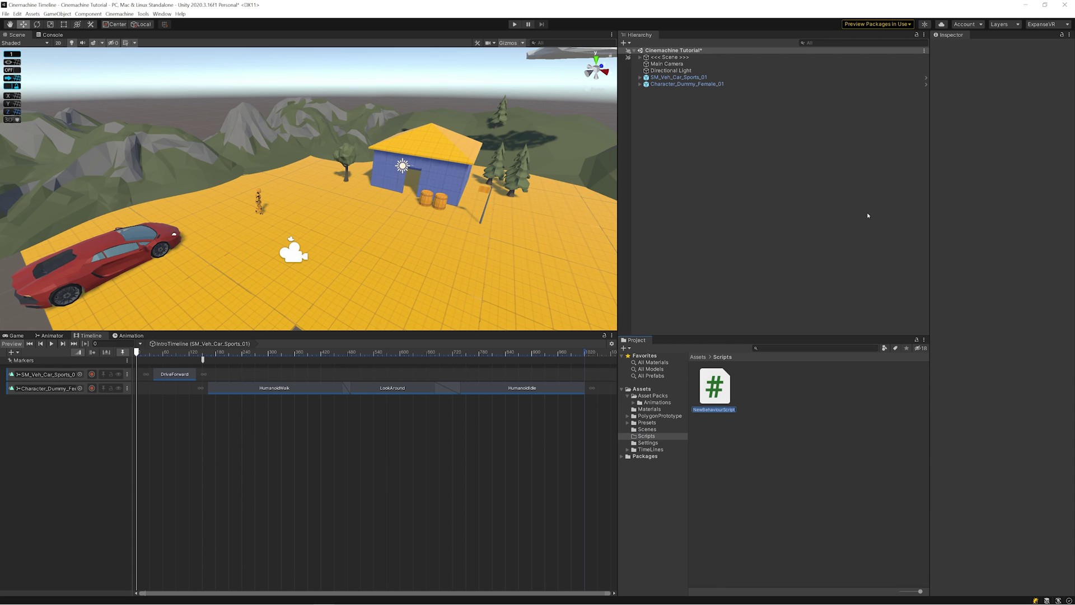
type("IntroManager")
key("Return")
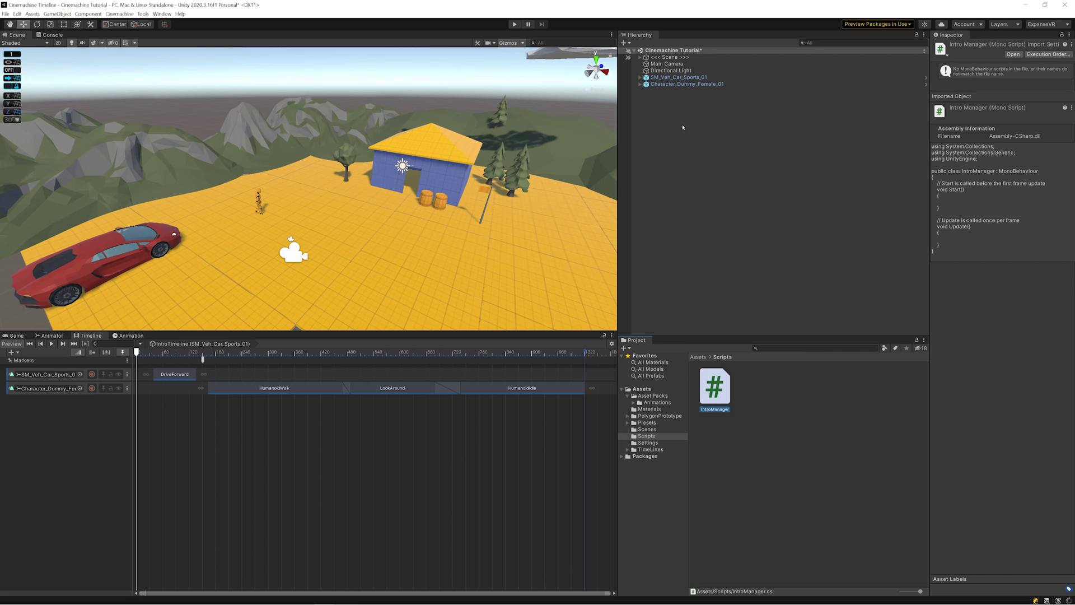
Add an empty GameObject named IntroManager to the scene Hierarchy.
right_click(660, 101)
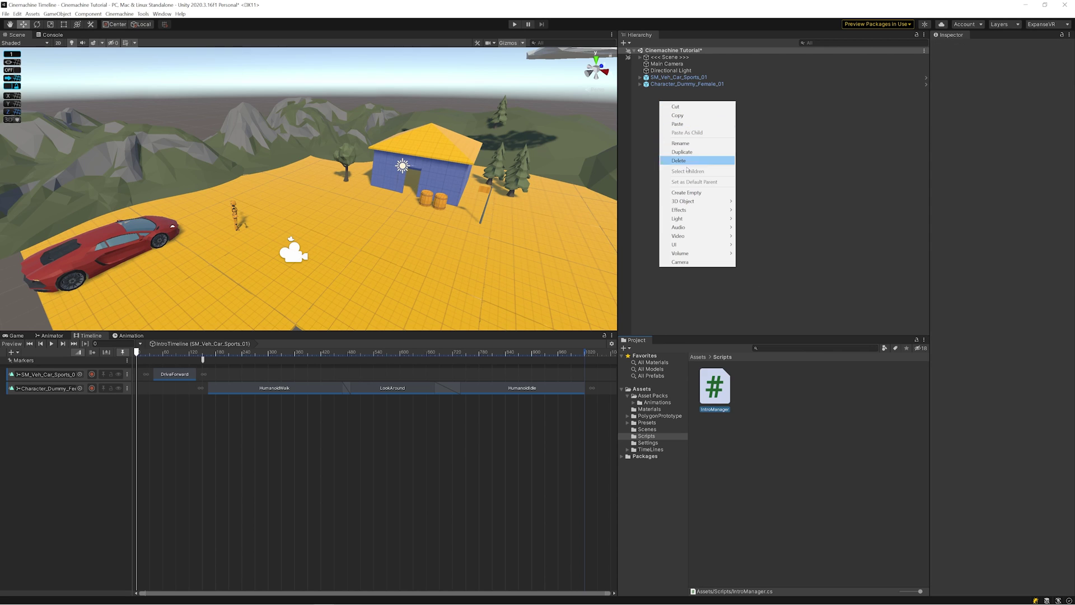
left_click(690, 193)
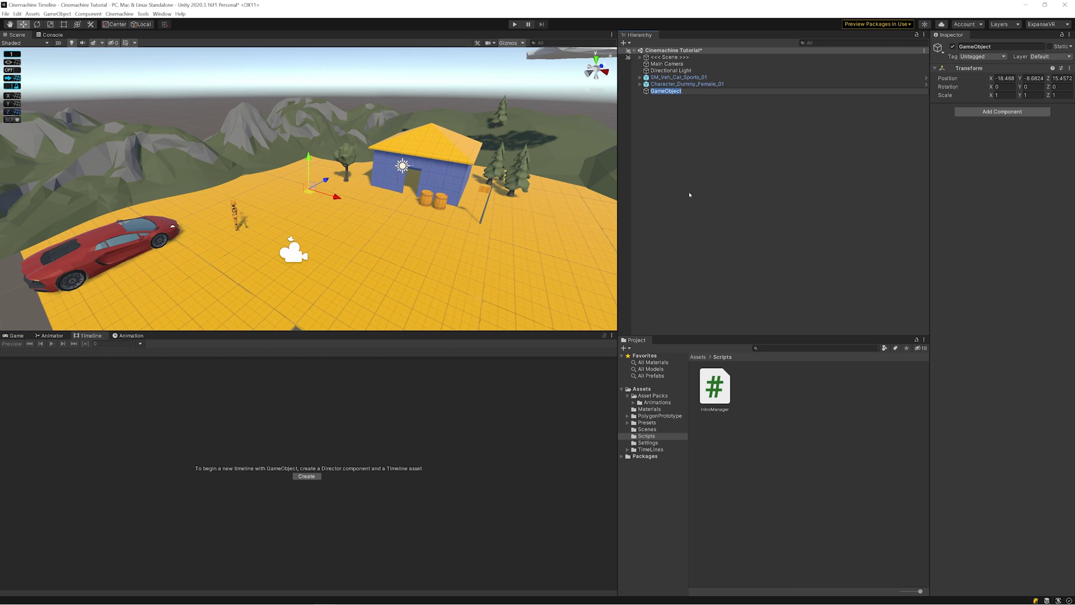
type("IntroManager")
key("Return")
Add a [SerializeField] private GameObject _player field to the IntroManager class.
left_click(714, 387)
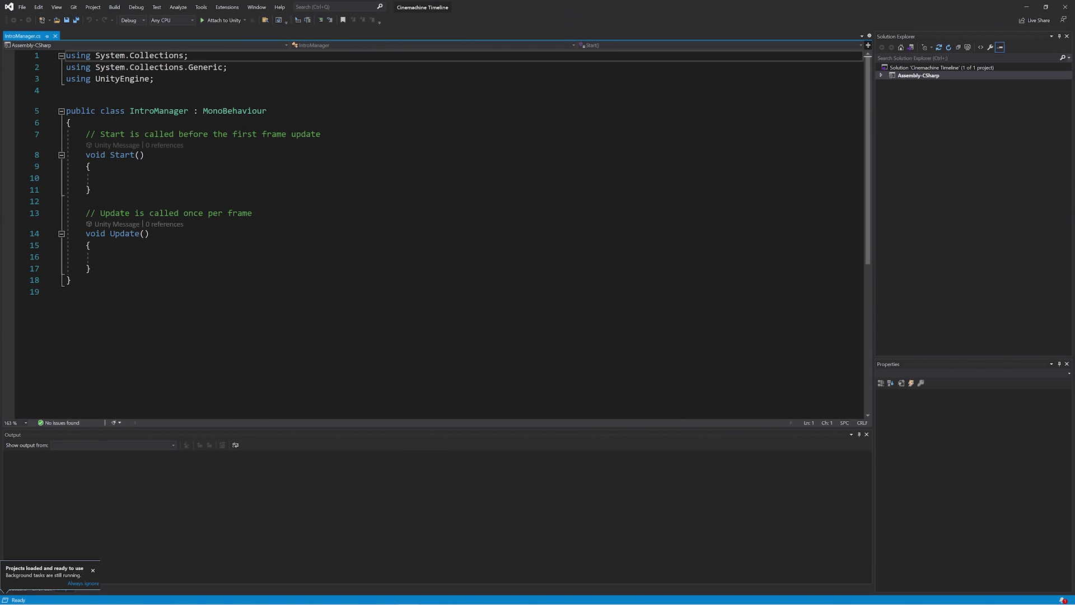
left_click(72, 123)
key("Return")
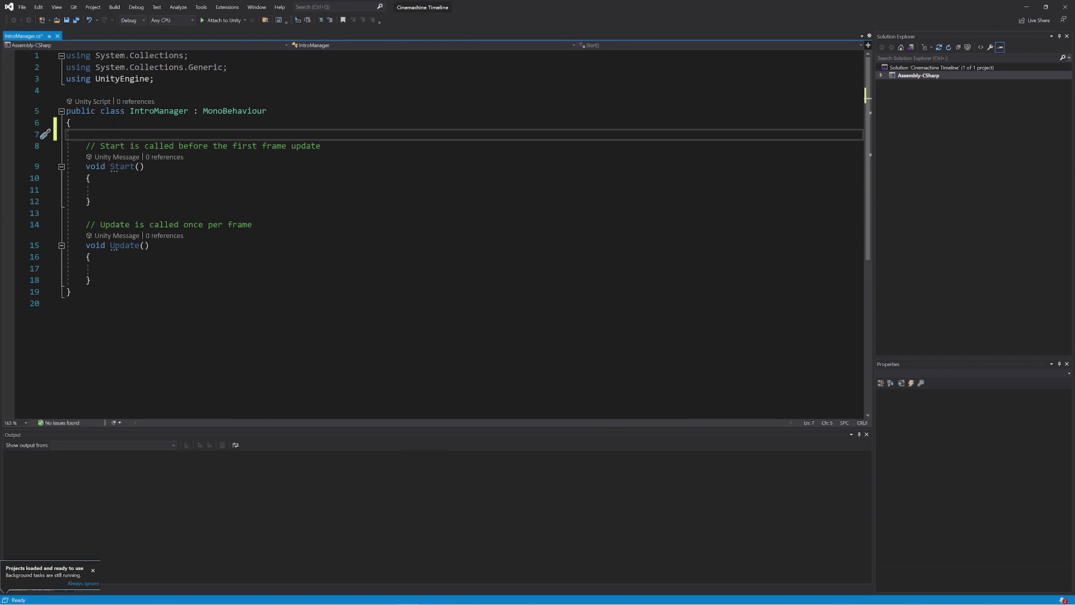
type("[SerializeField] p")
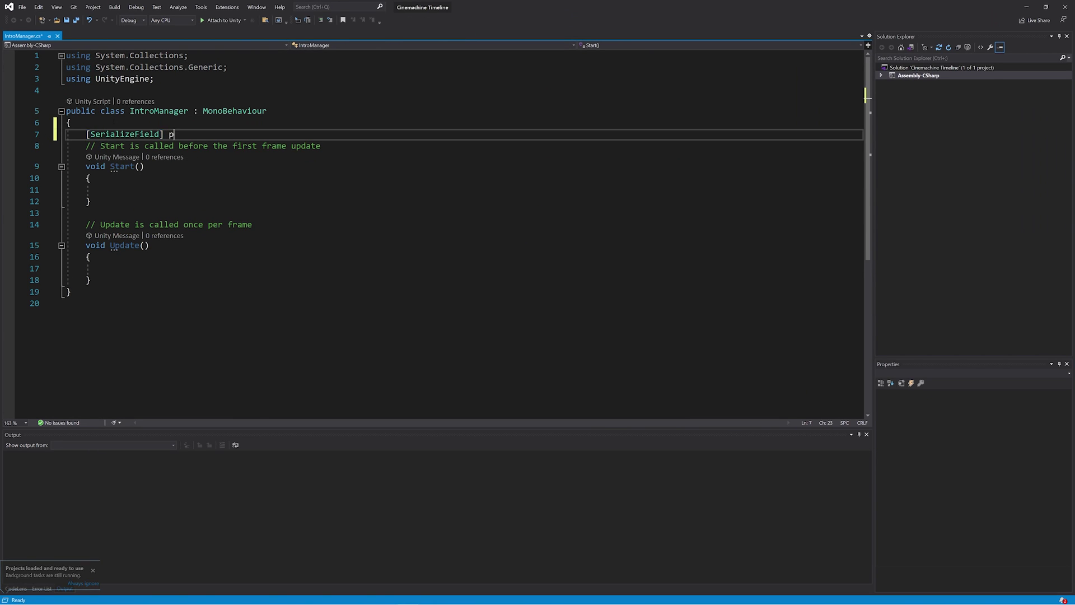
type("rivate GameObject -")
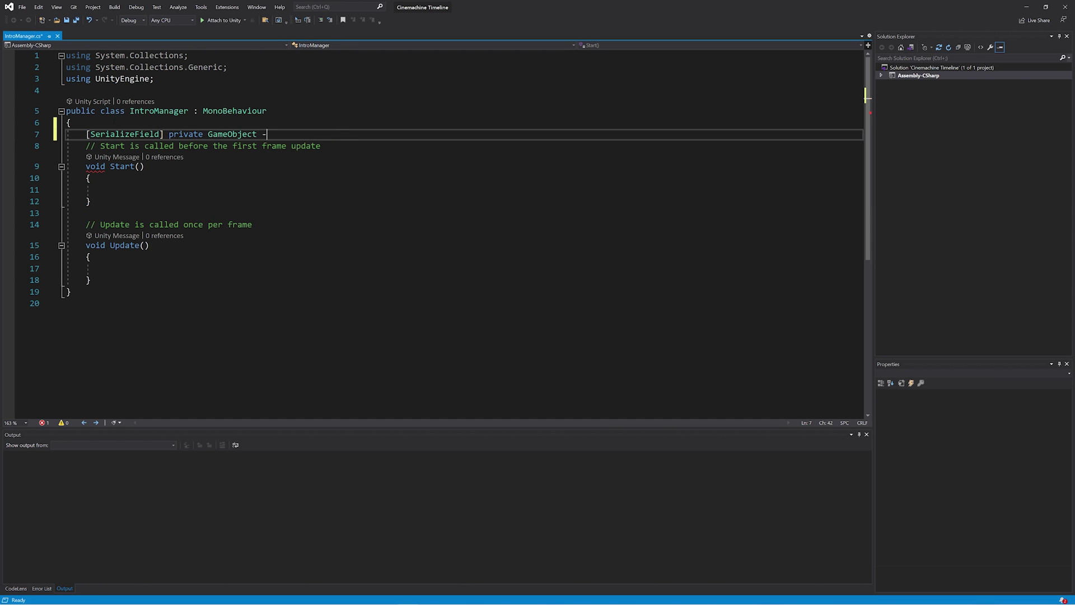
key("BackSpace")
type("_player")
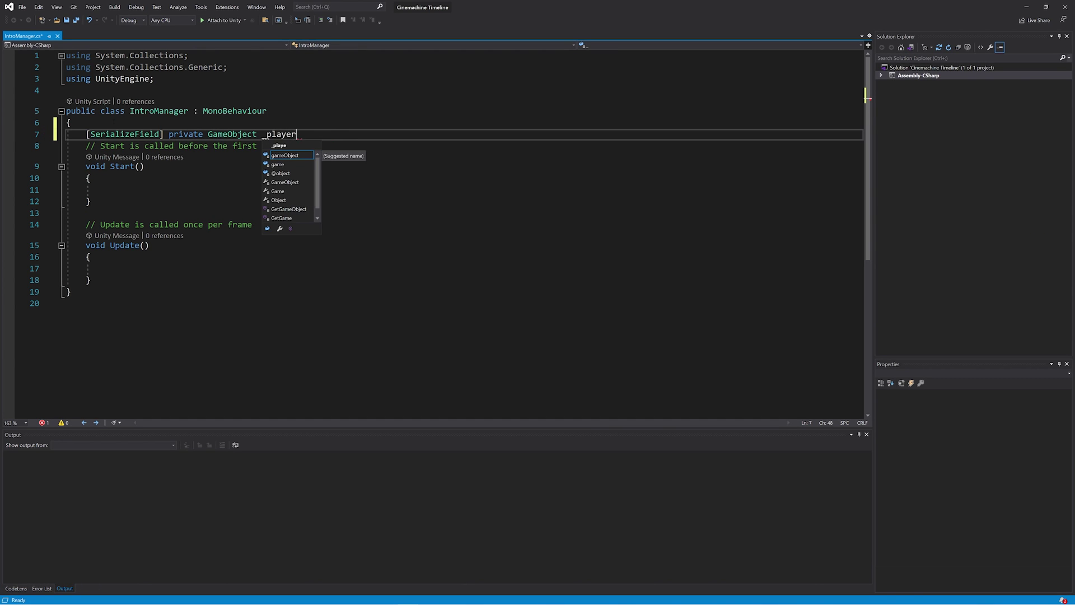
type(";")
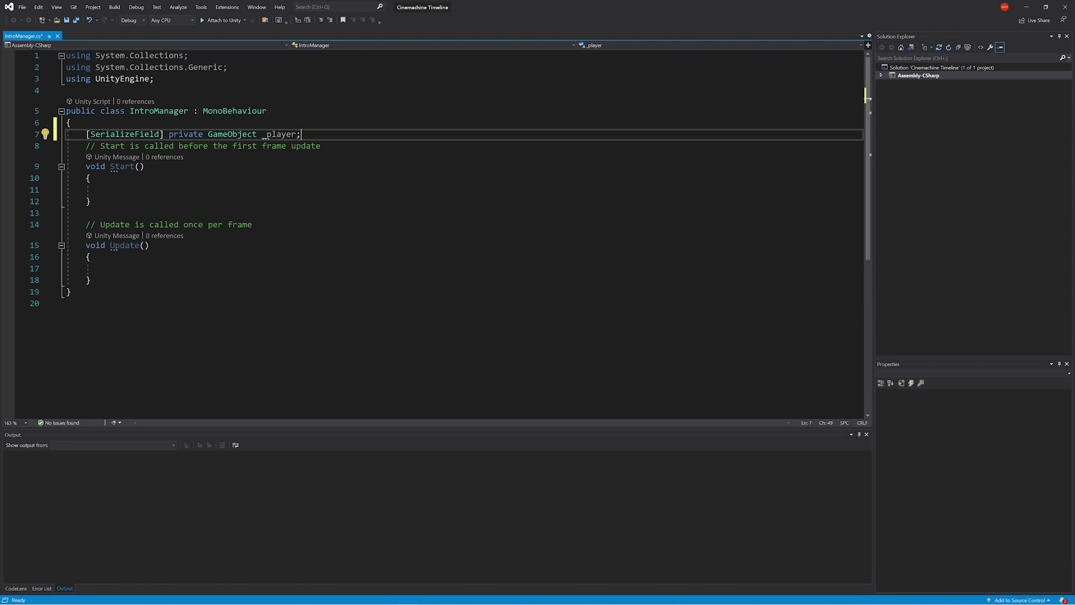
Replace Start and Update with public void RevealPlayer() calling _player.SetActive(true).
left_click_drag(91, 280, 86, 146)
key("Delete")
key("Return")
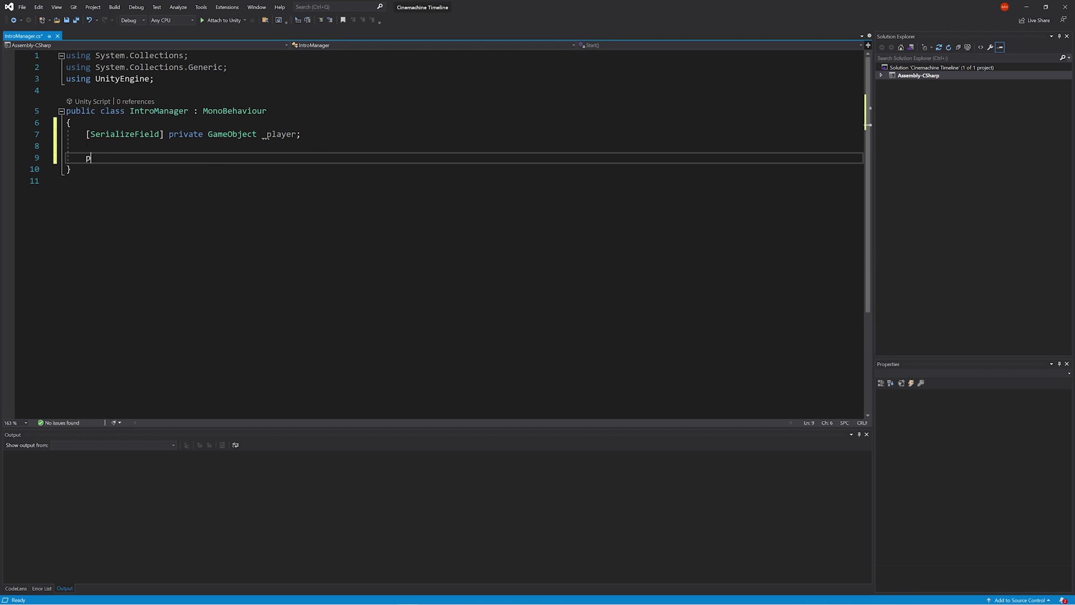
type("public void R")
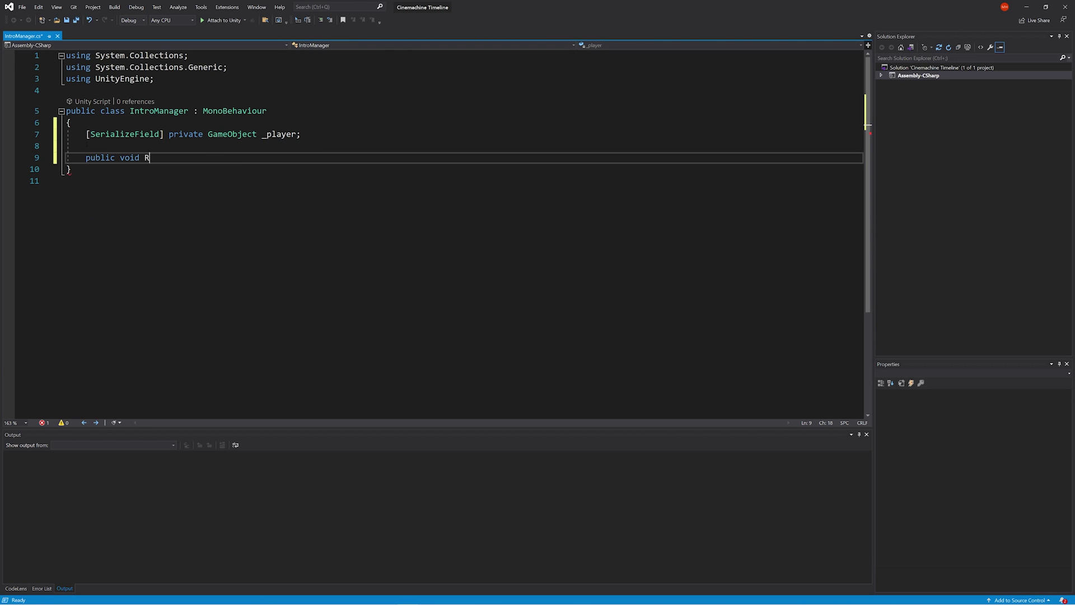
type("evealPlayer()")
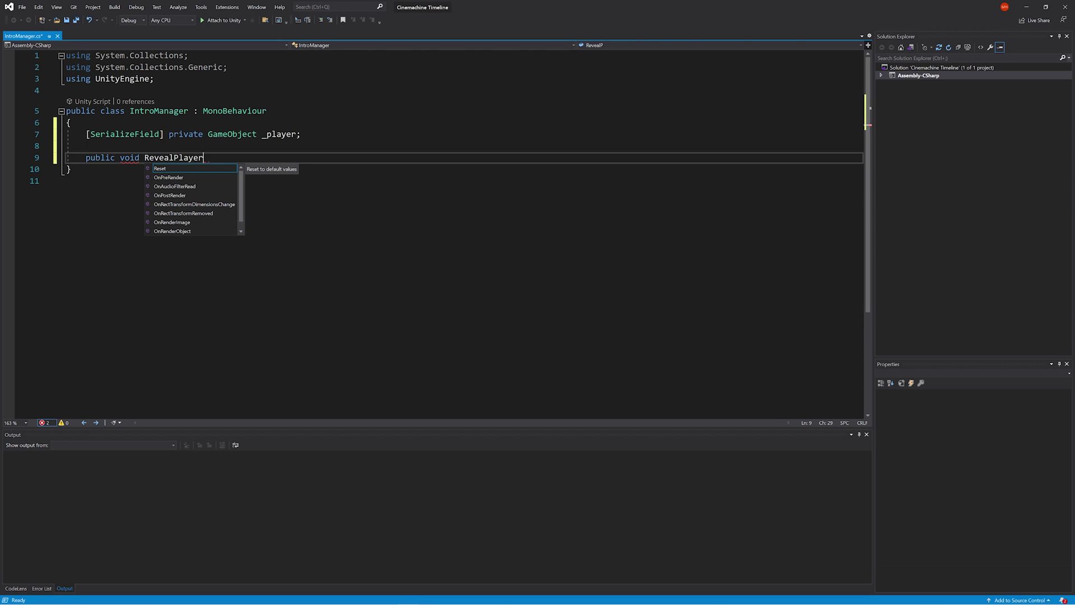
key("Return")
type("{")
key("Return")
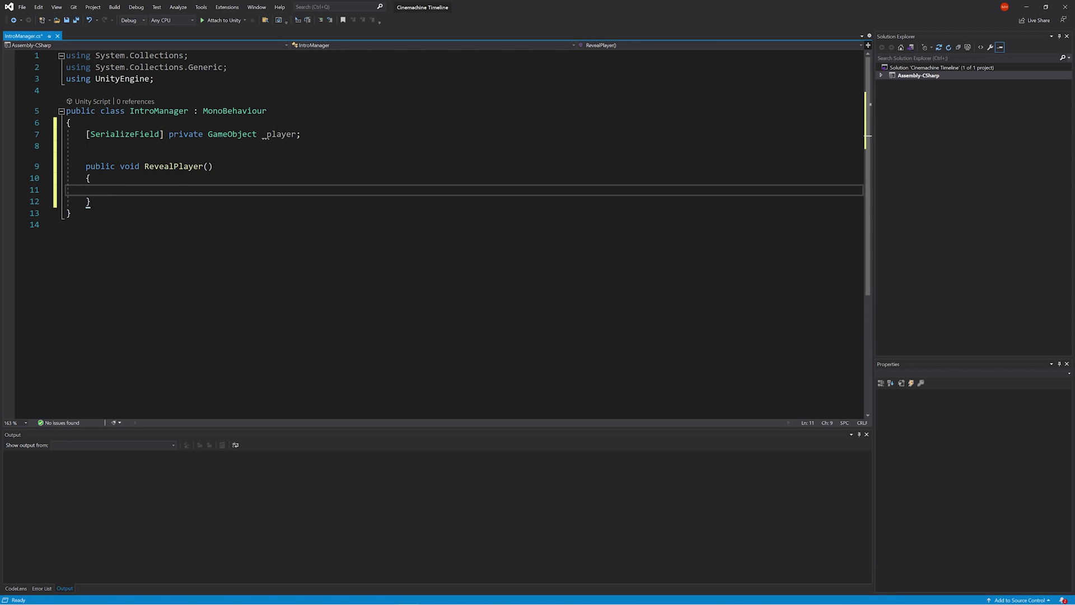
type("_p")
key("Tab")
type(".SetActive")
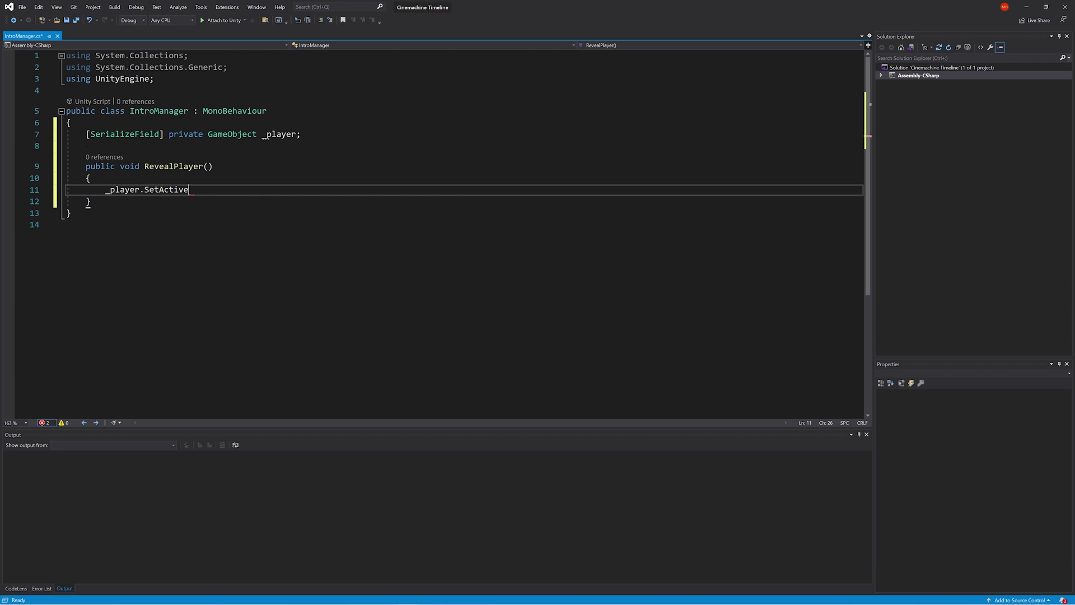
type("(true")
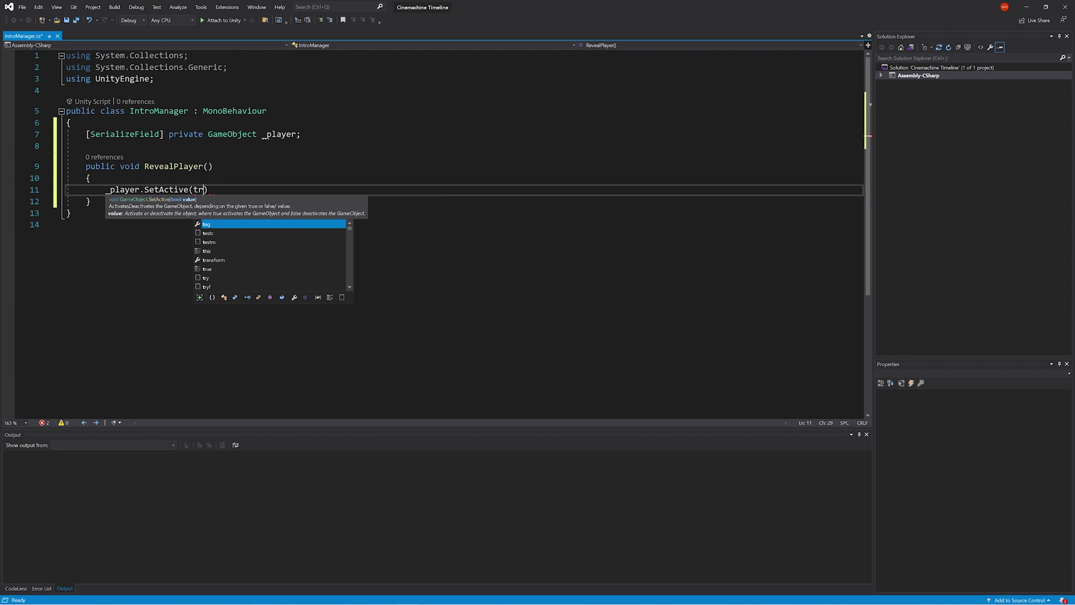
type(");")
Save the script and assign Character_Dummy_Female_01 to IntroManager's Player field.
key("ctrl+s")
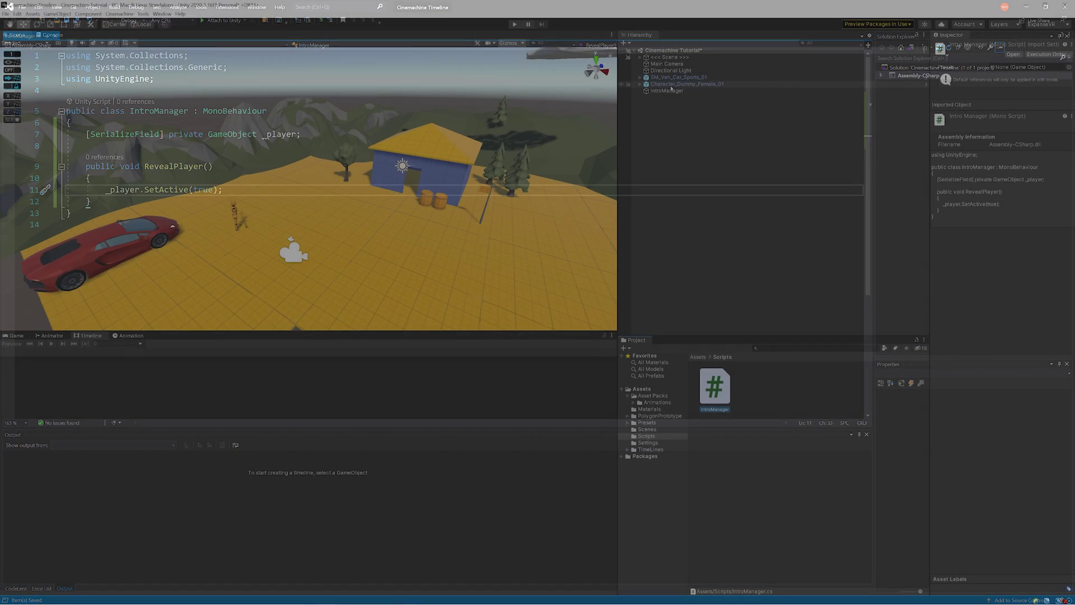
left_click(671, 89)
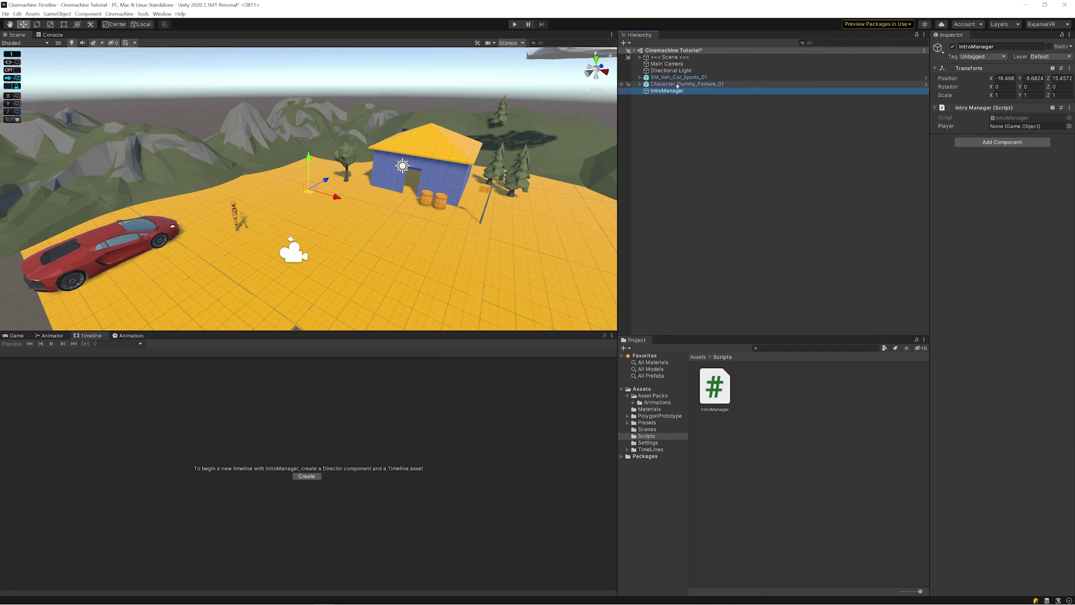
left_click_drag(678, 85, 1030, 126)
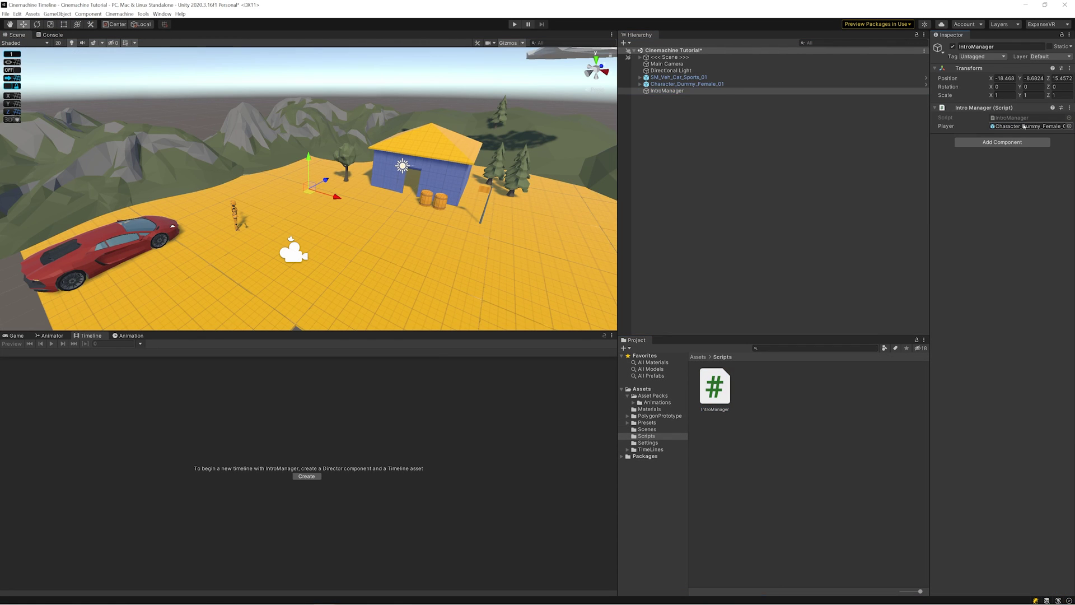
Deactivate Character_Dummy_Female_01 and select the CarArrived marker on the sports car's timeline.
left_click(769, 84)
left_click(953, 47)
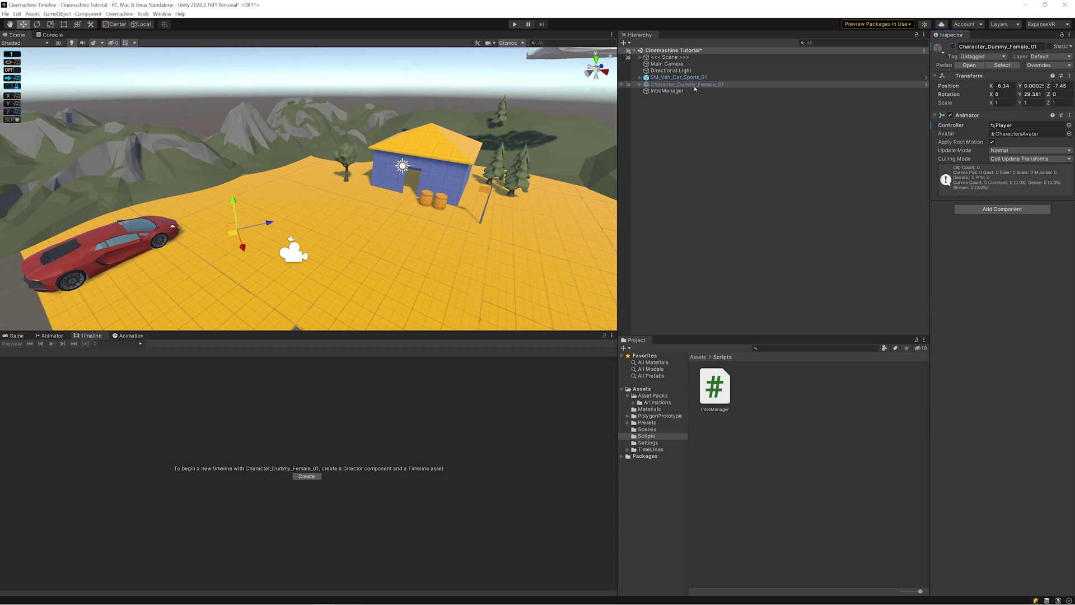
left_click(680, 77)
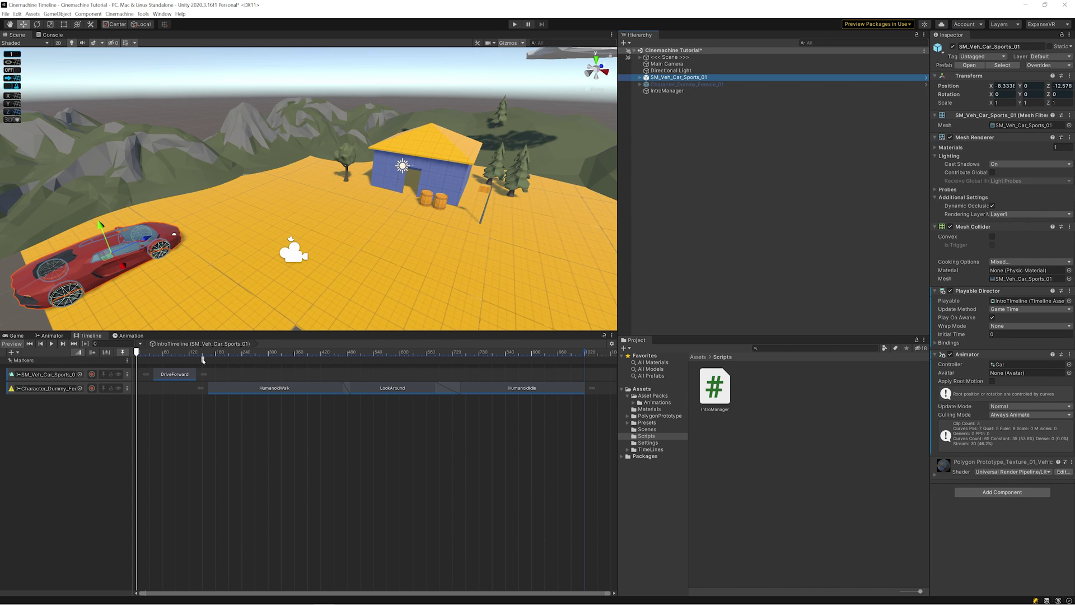
left_click(202, 359)
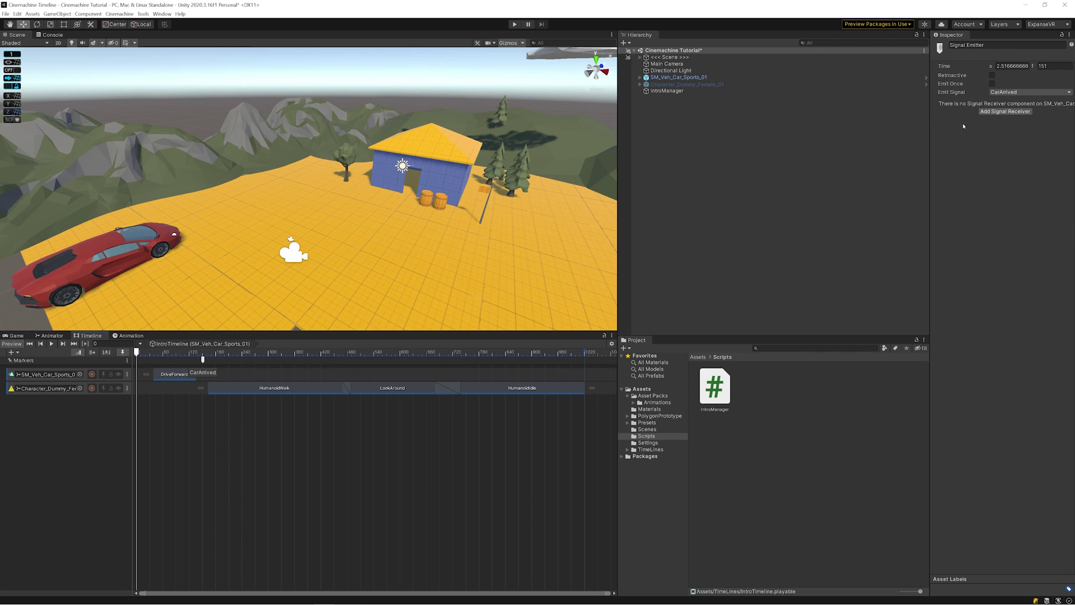
Add a Signal Receiver so CarArrived calls IntroManager.RevealPlayer on the IntroManager object.
left_click(1028, 114)
left_click_drag(667, 91, 991, 148)
left_click(1047, 143)
mouse_move(1030, 176)
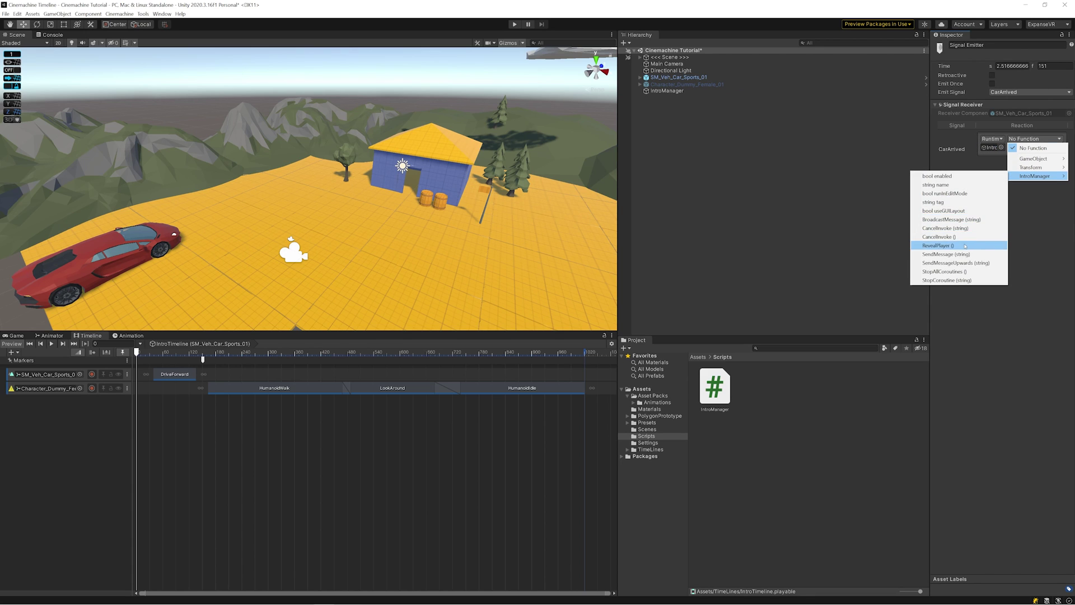
left_click(939, 246)
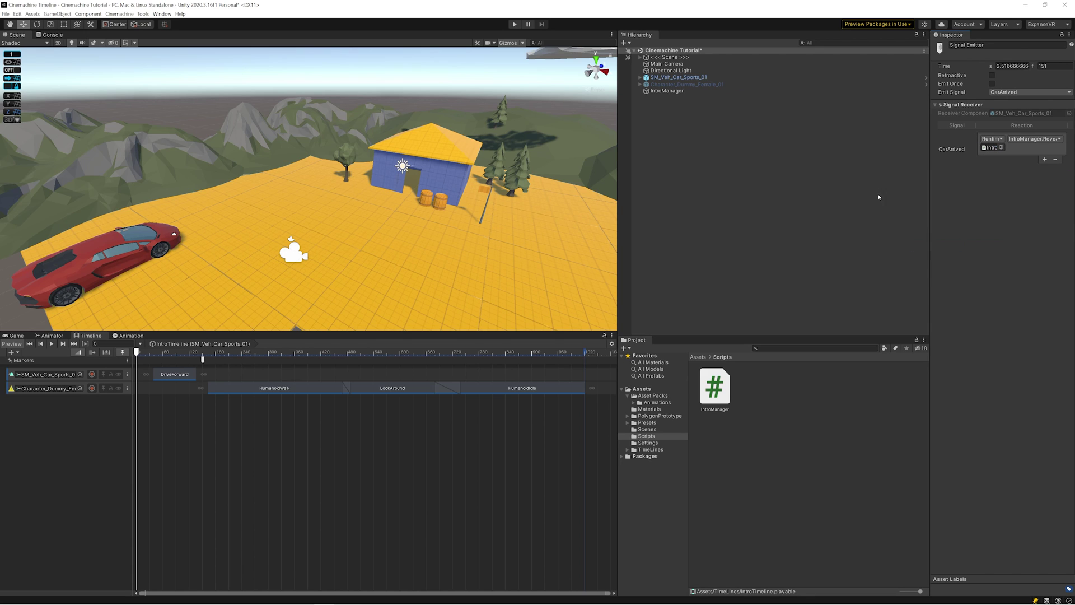
Enter play mode to test the intro: the car drives to the house and the character is revealed.
left_click(514, 24)
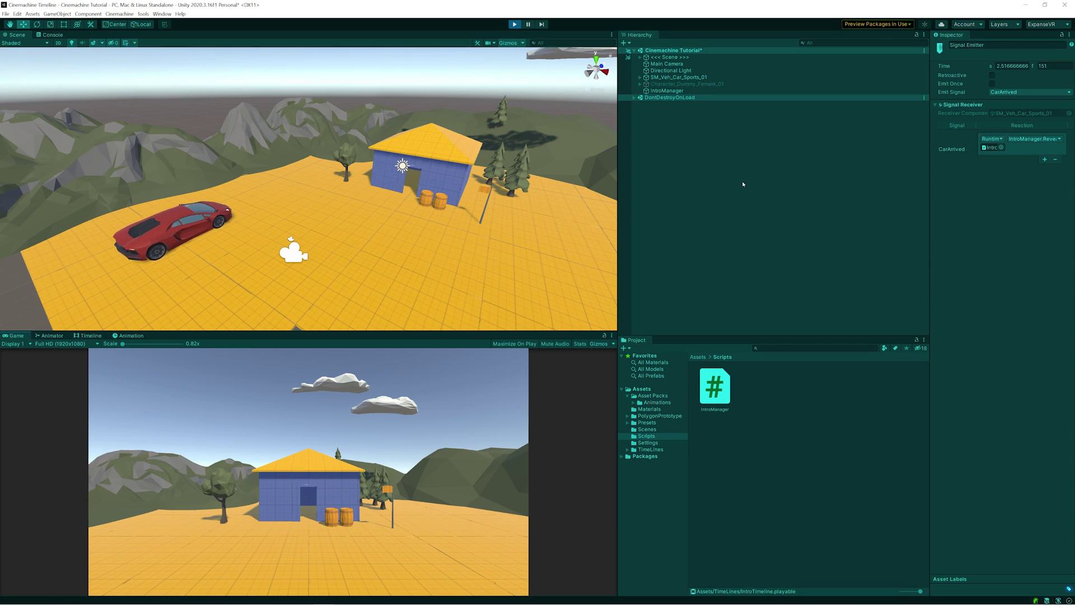